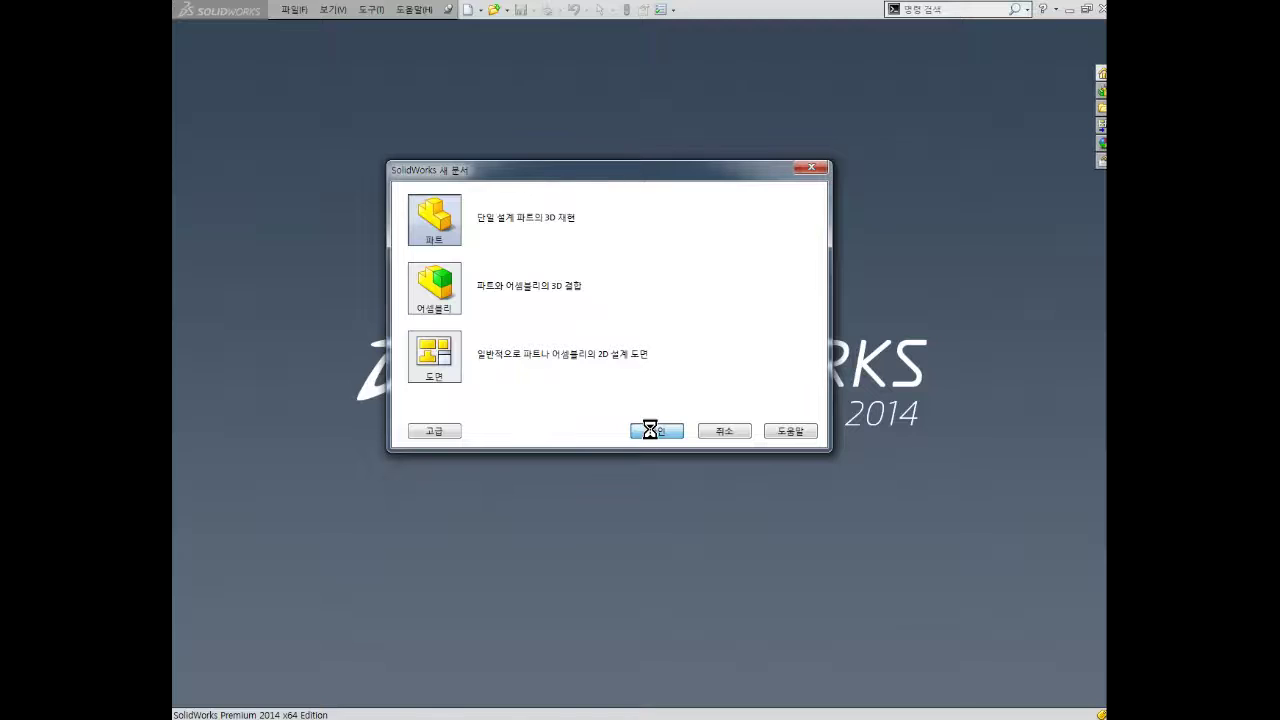
Step: Create a new blank Part document
{"action": "left_click", "coordinate": [650, 430]}
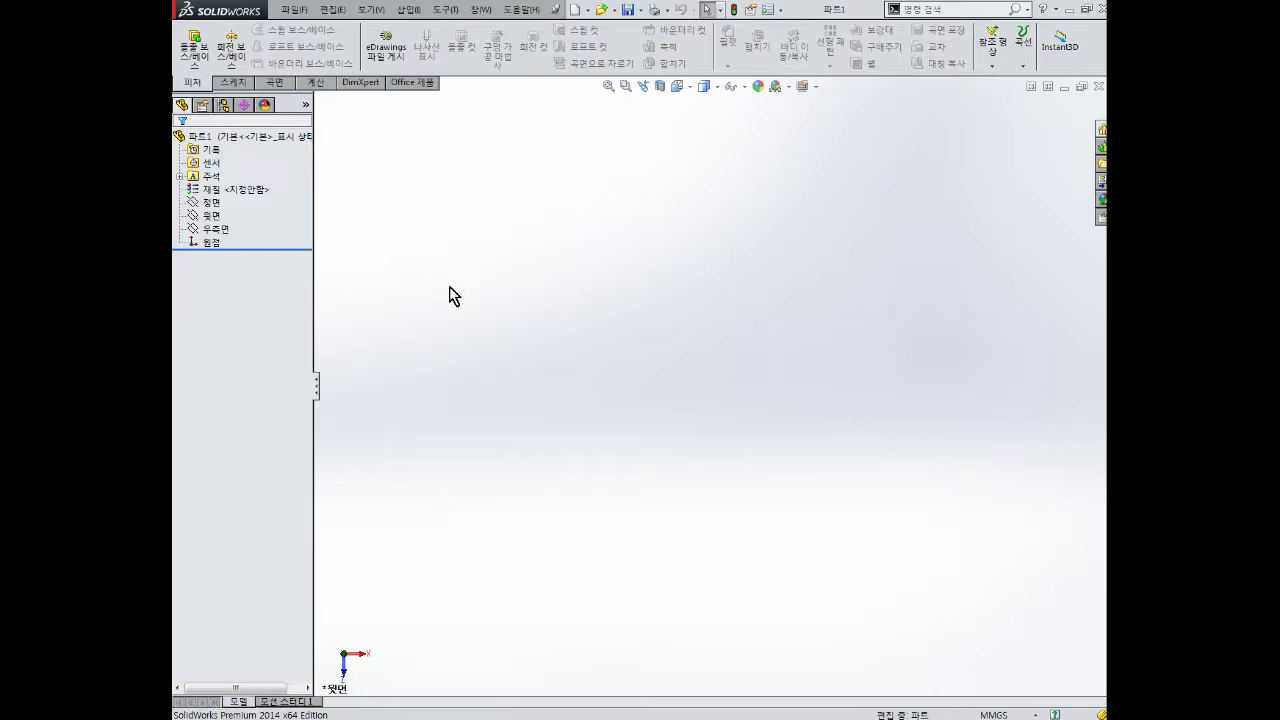
Step: Start a sketch on the Front Plane and draw a centre rectangle from the origin
{"action": "left_click", "coordinate": [211, 202]}
{"action": "left_click", "coordinate": [232, 180]}
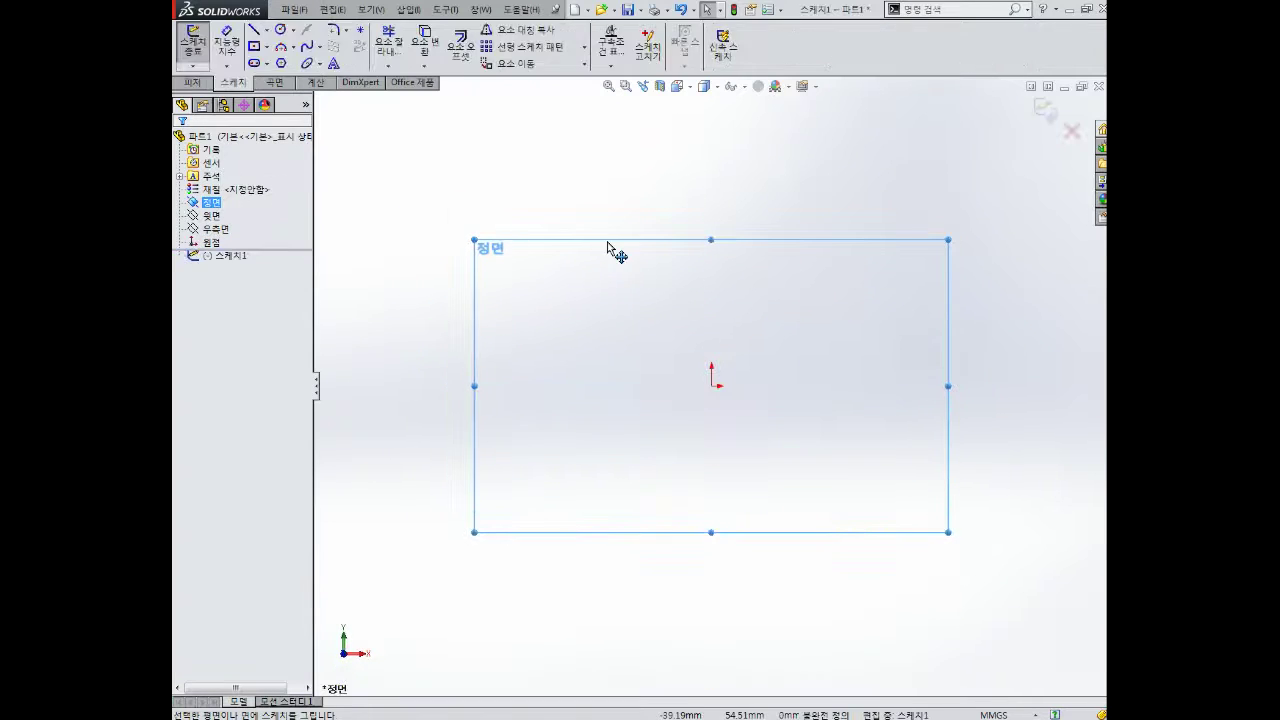
{"action": "left_click", "coordinate": [255, 47]}
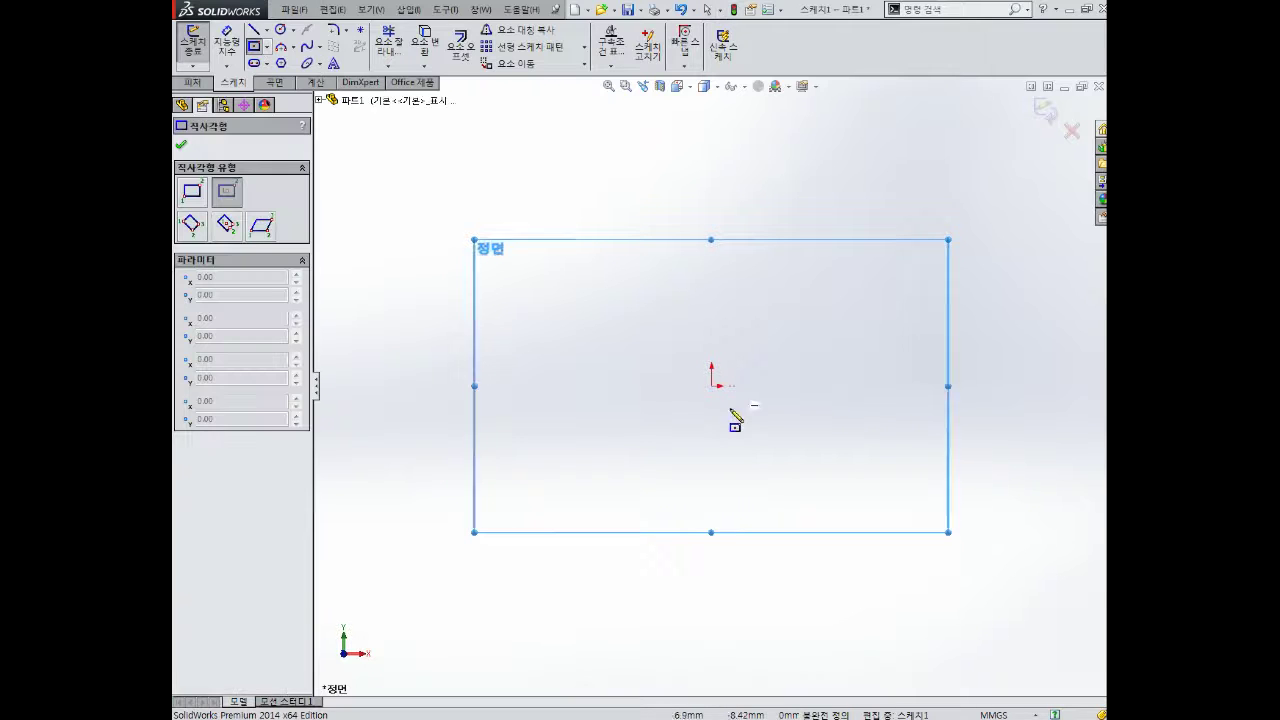
{"action": "left_click", "coordinate": [712, 385]}
{"action": "left_click", "coordinate": [786, 345]}
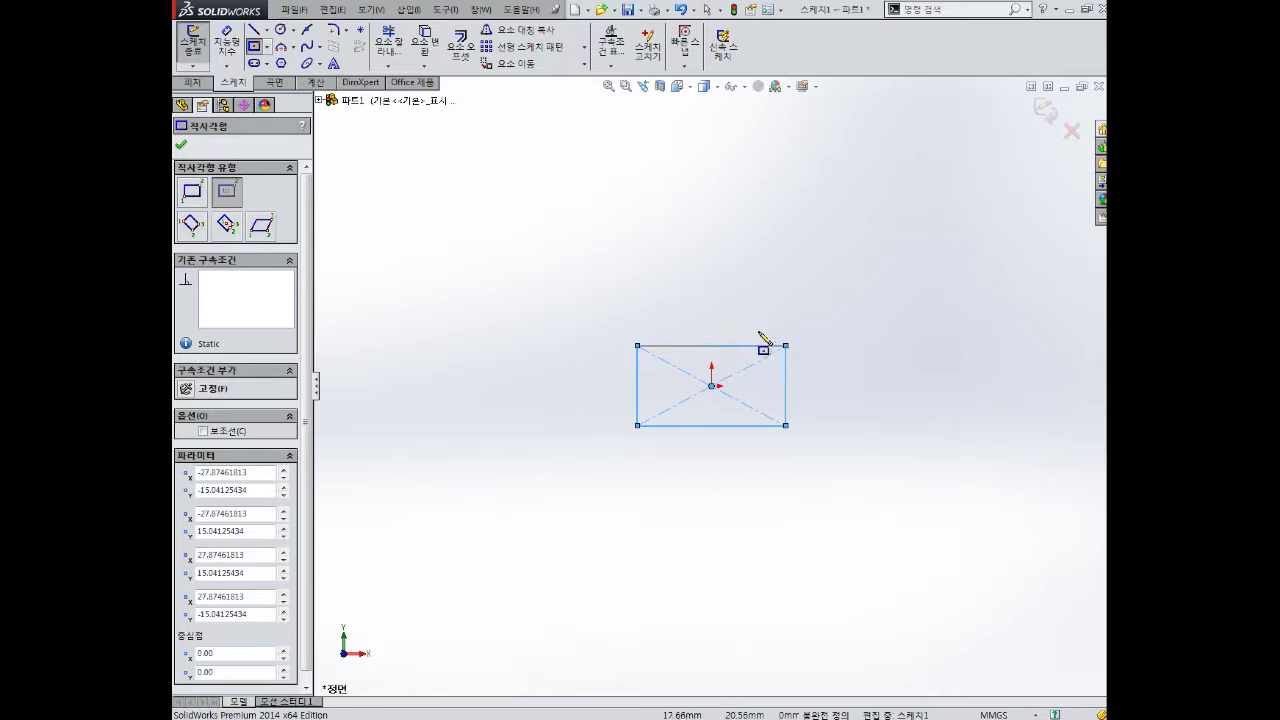
Step: Dimension the rectangle's width and height to 100 mm, then exit the sketch
{"action": "key", "text": "d"}
{"action": "left_click", "coordinate": [735, 427]}
{"action": "left_click", "coordinate": [735, 478]}
{"action": "type", "text": "10"}
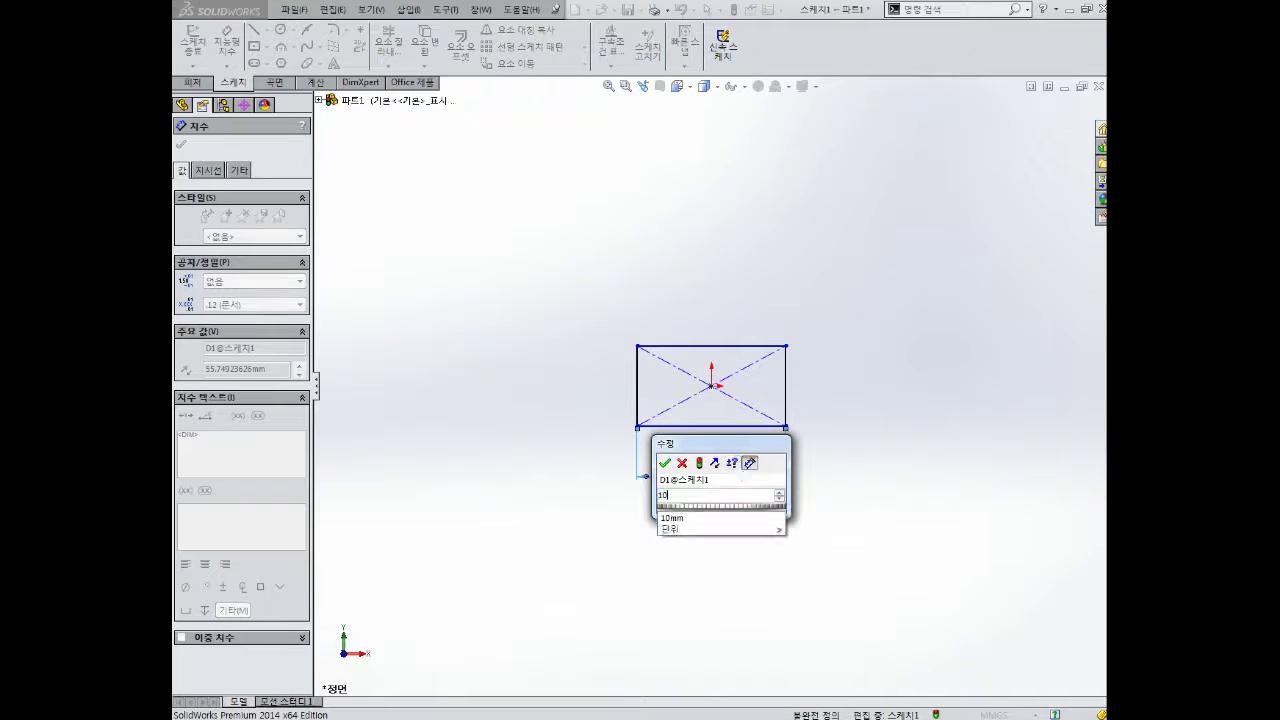
{"action": "type", "text": "0"}
{"action": "key", "text": "Return"}
{"action": "left_click", "coordinate": [787, 394]}
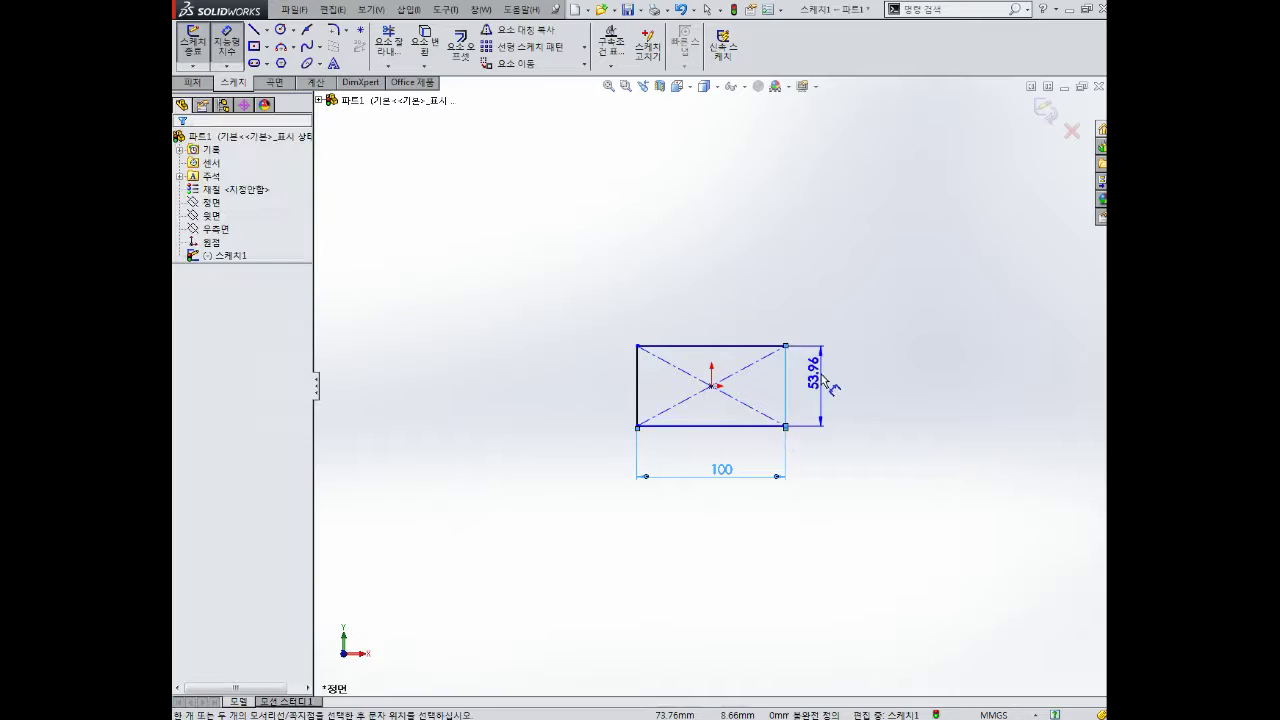
{"action": "left_click", "coordinate": [828, 383]}
{"action": "type", "text": "100"}
{"action": "key", "text": "Return"}
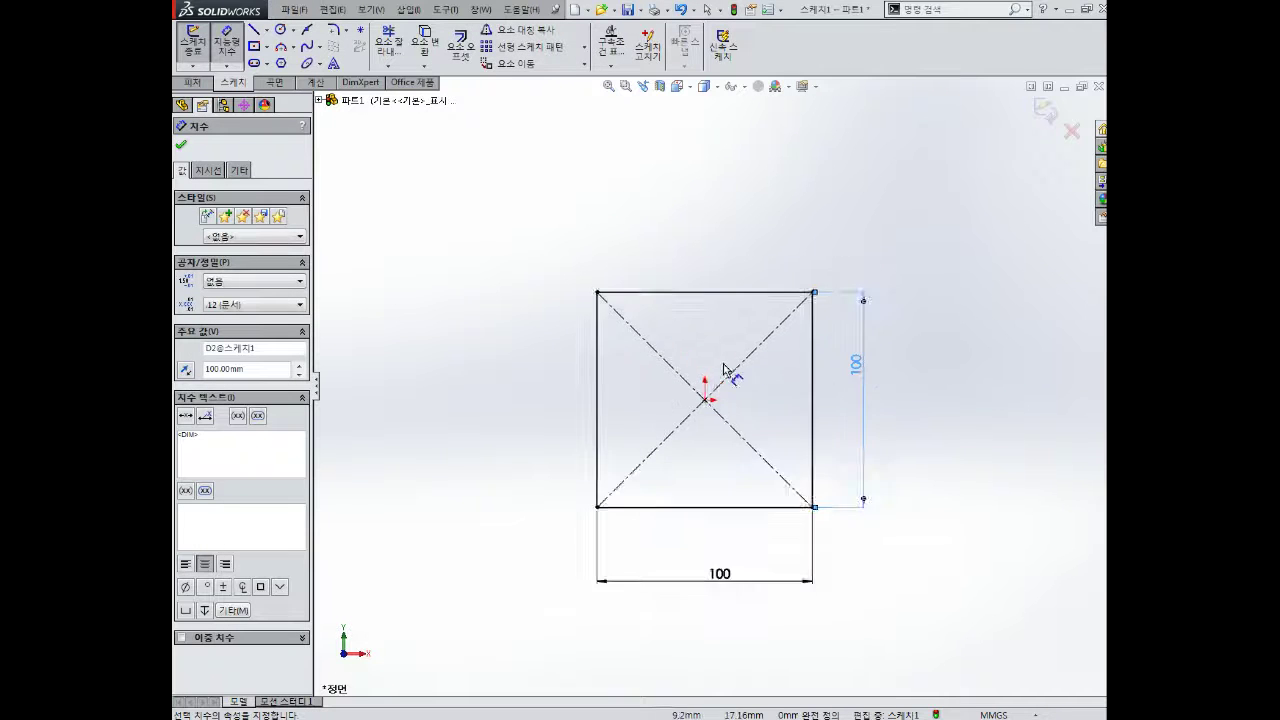
{"action": "scroll", "coordinate": [760, 390], "scroll_direction": "down", "scroll_amount": 2}
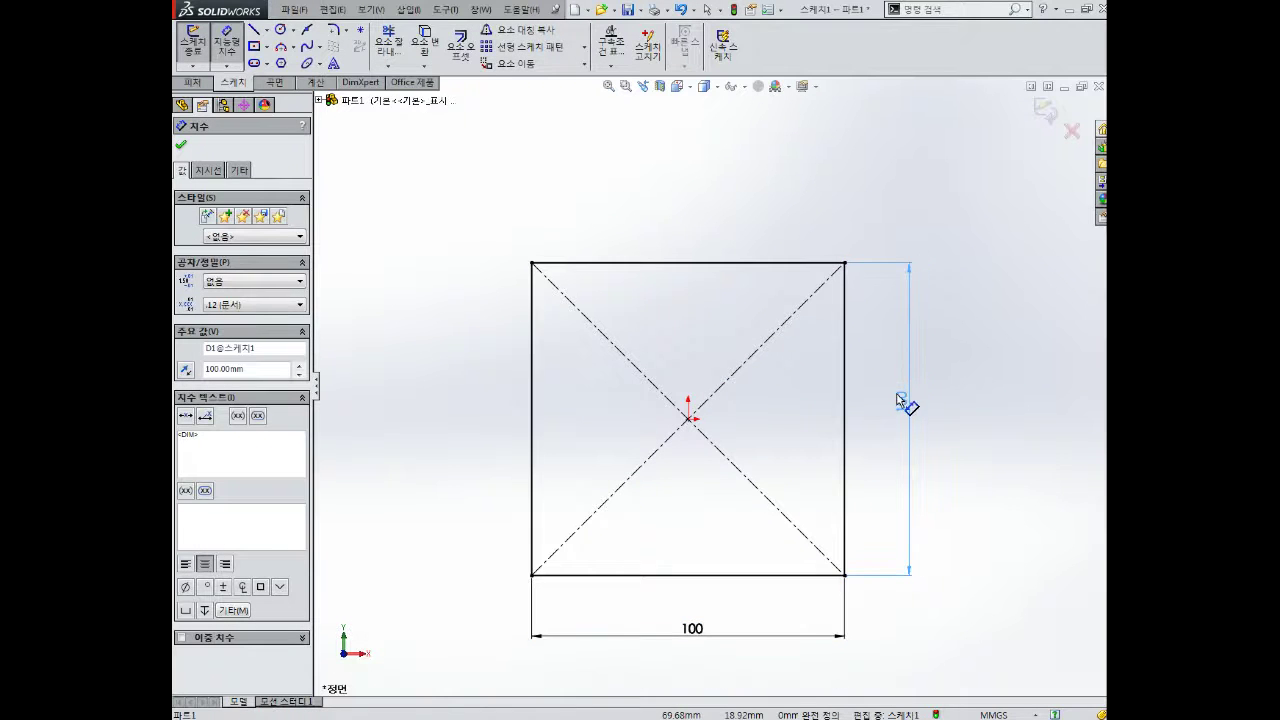
{"action": "left_click", "coordinate": [1047, 104]}
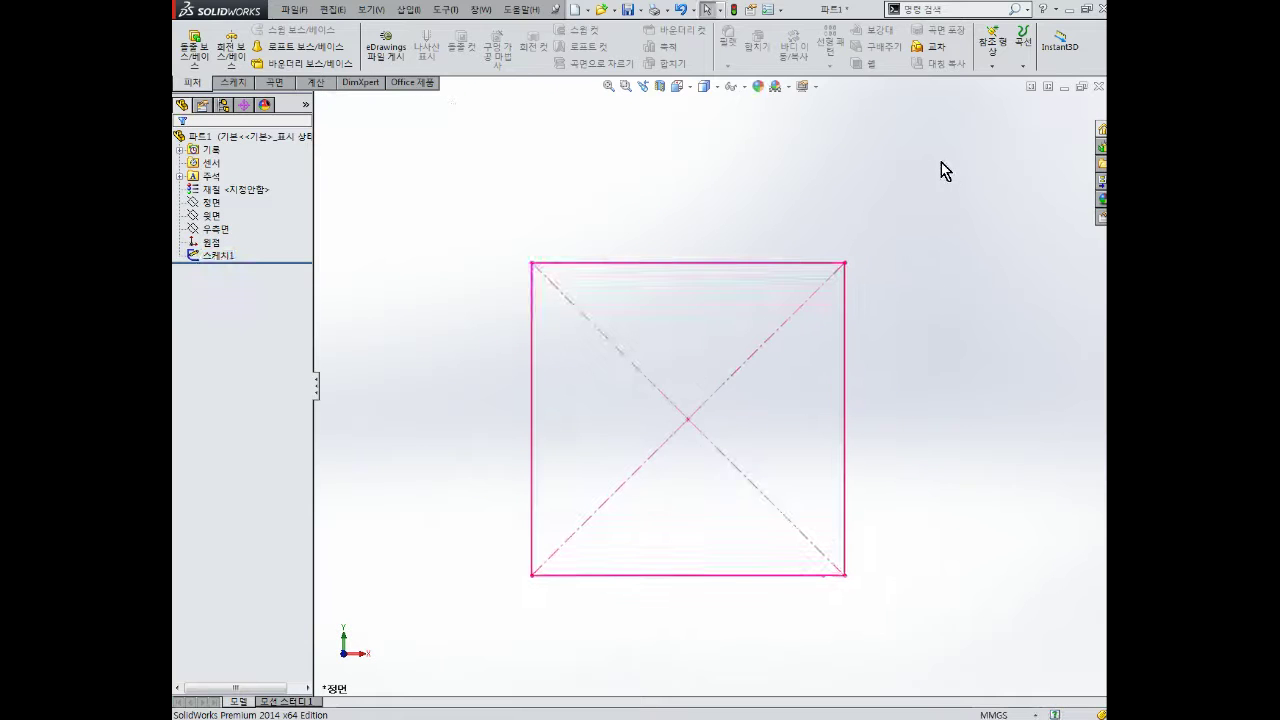
Step: Orbit and zoom the view to see the 100×100 square sketch at an angle
{"action": "scroll", "coordinate": [720, 327], "scroll_direction": "down", "scroll_amount": 3}
{"action": "scroll", "coordinate": [800, 358], "scroll_direction": "up", "scroll_amount": 3}
{"action": "middle_click_drag", "start_coordinate": [806, 357], "coordinate": [723, 417]}
{"action": "scroll", "coordinate": [723, 417], "scroll_direction": "down", "scroll_amount": 1}
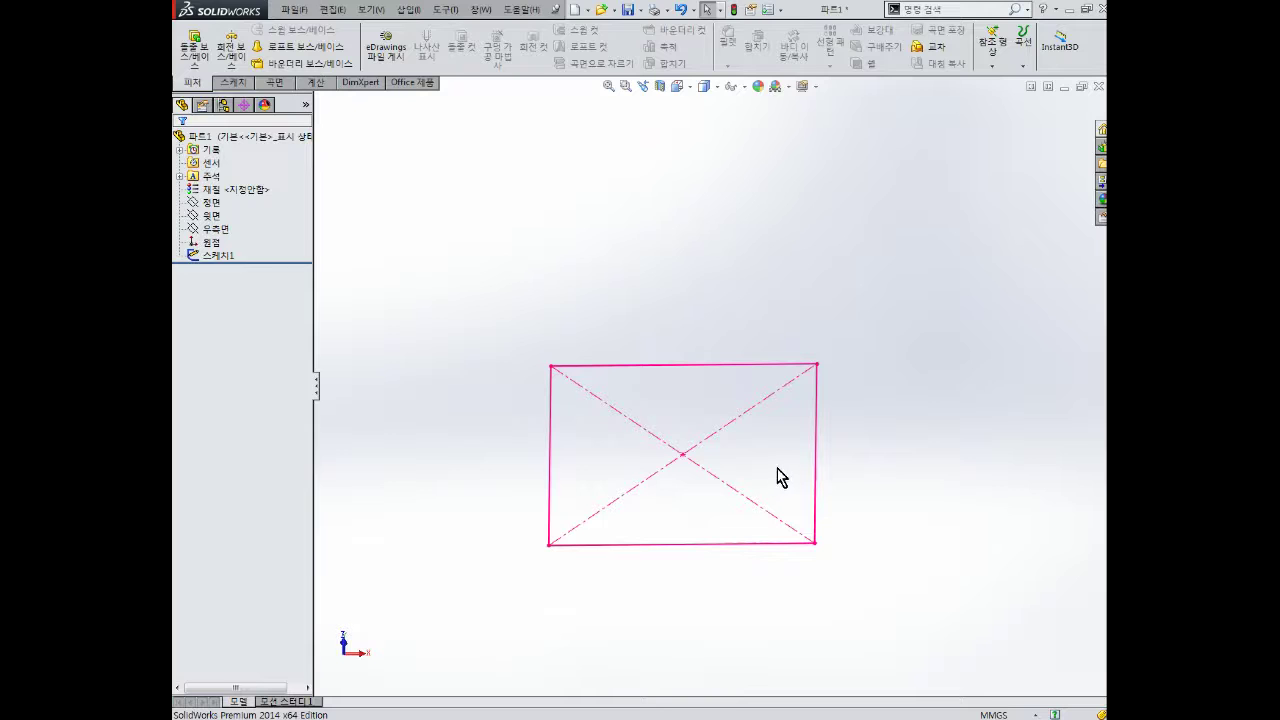
{"action": "mouse_move", "coordinate": [864, 378]}
{"action": "middle_mouse_down"}
{"action": "mouse_move", "coordinate": [869, 326]}
{"action": "mouse_move", "coordinate": [855, 324]}
{"action": "middle_mouse_up"}
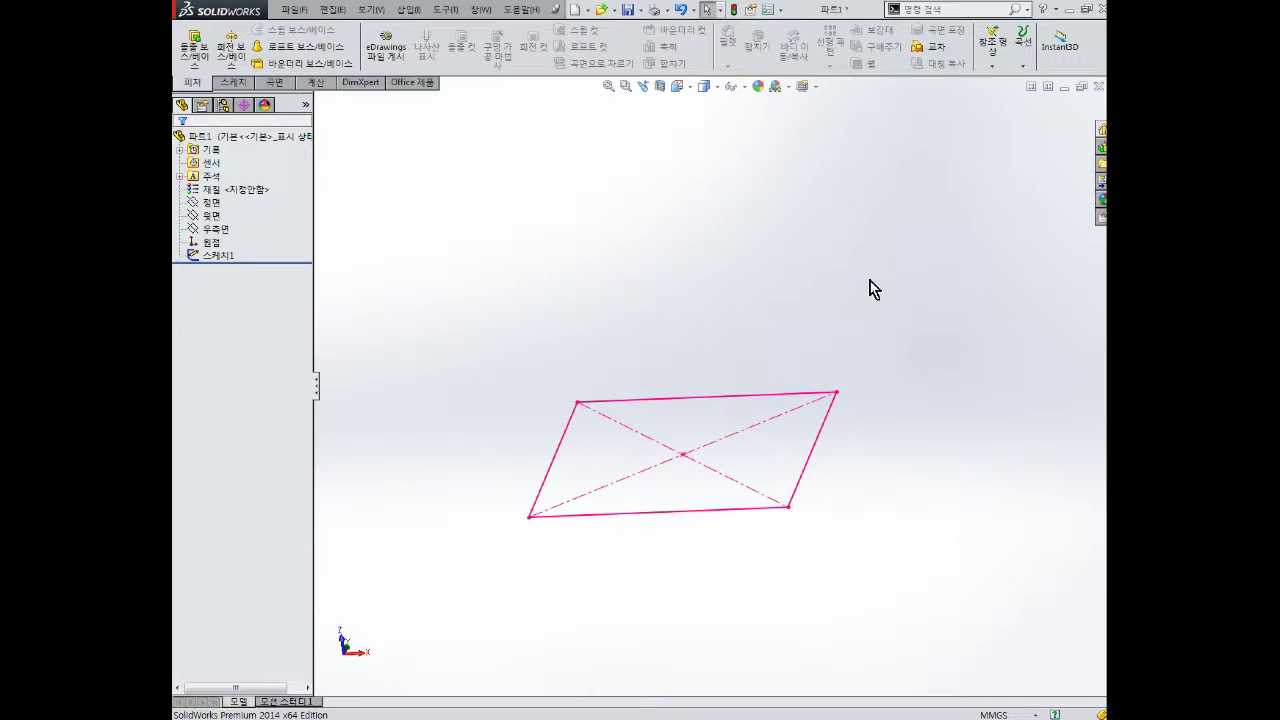
{"action": "middle_click_drag", "start_coordinate": [792, 330], "coordinate": [814, 334]}
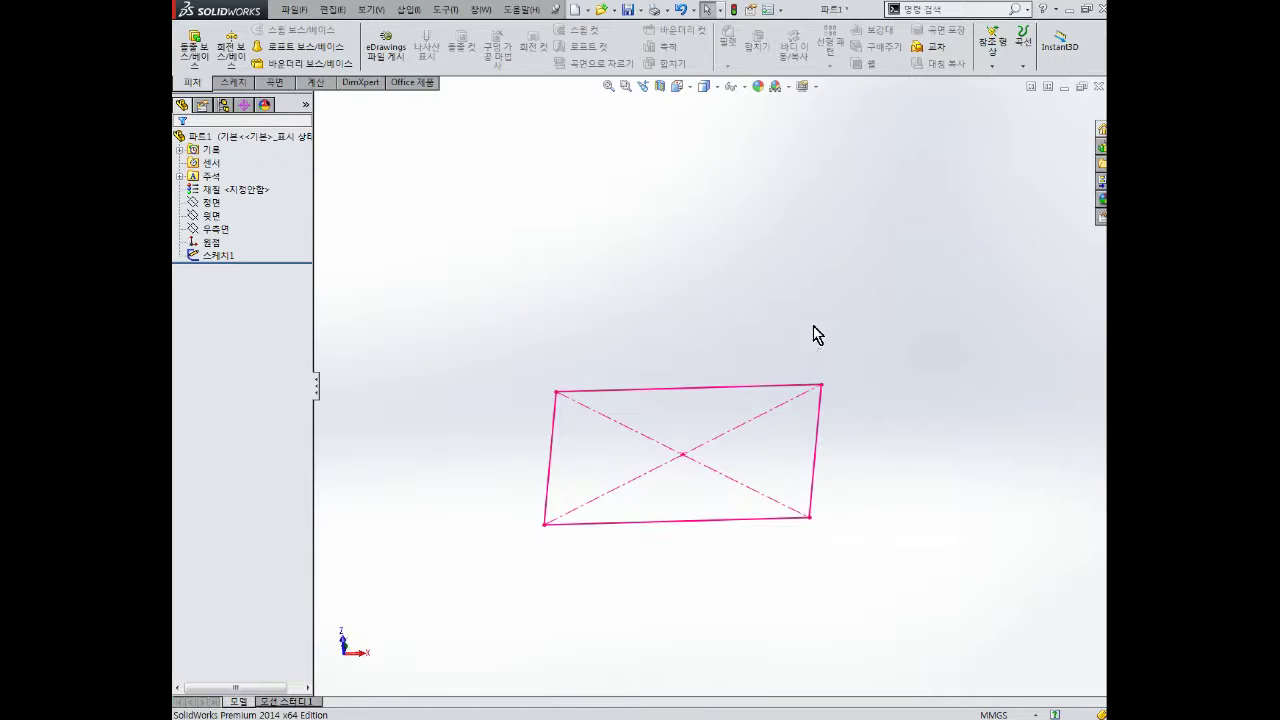
Step: Create reference plane 평면1 from the Front Plane with a 50 mm offset
{"action": "left_click", "coordinate": [993, 64]}
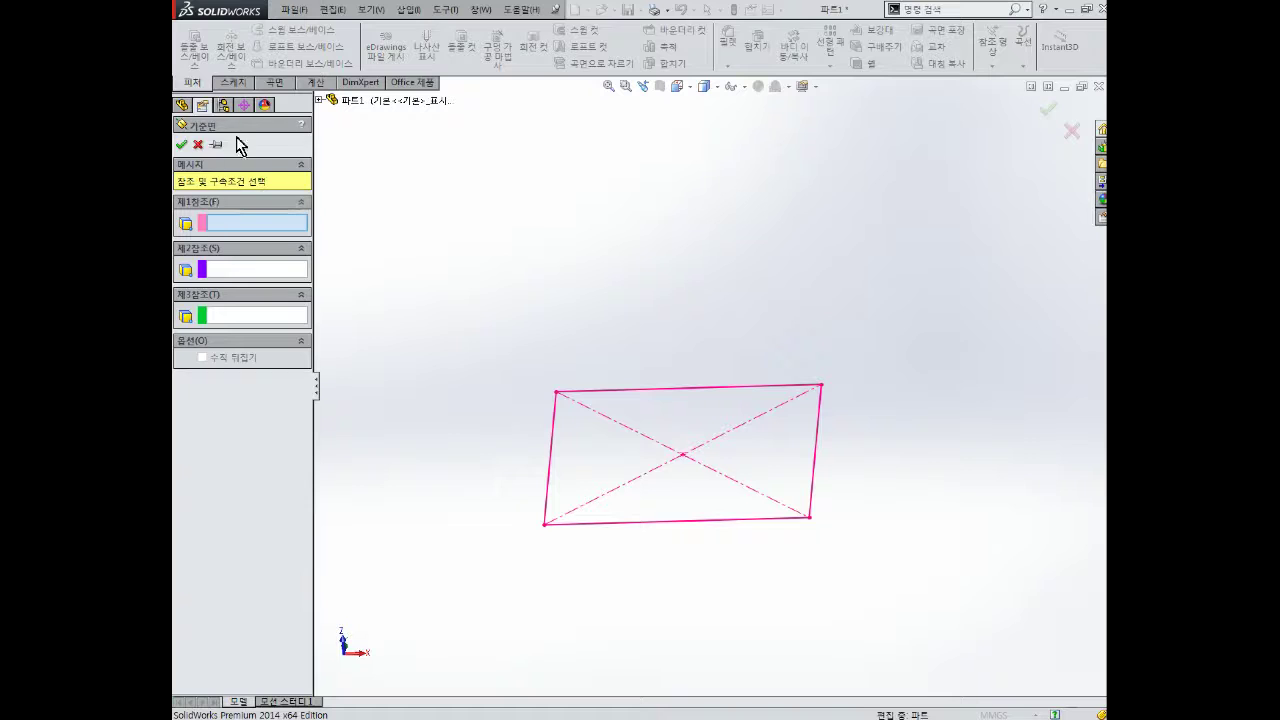
{"action": "mouse_move", "coordinate": [600, 308]}
{"action": "middle_mouse_down"}
{"action": "mouse_move", "coordinate": [646, 457]}
{"action": "mouse_move", "coordinate": [654, 437]}
{"action": "mouse_move", "coordinate": [585, 381]}
{"action": "middle_mouse_up"}
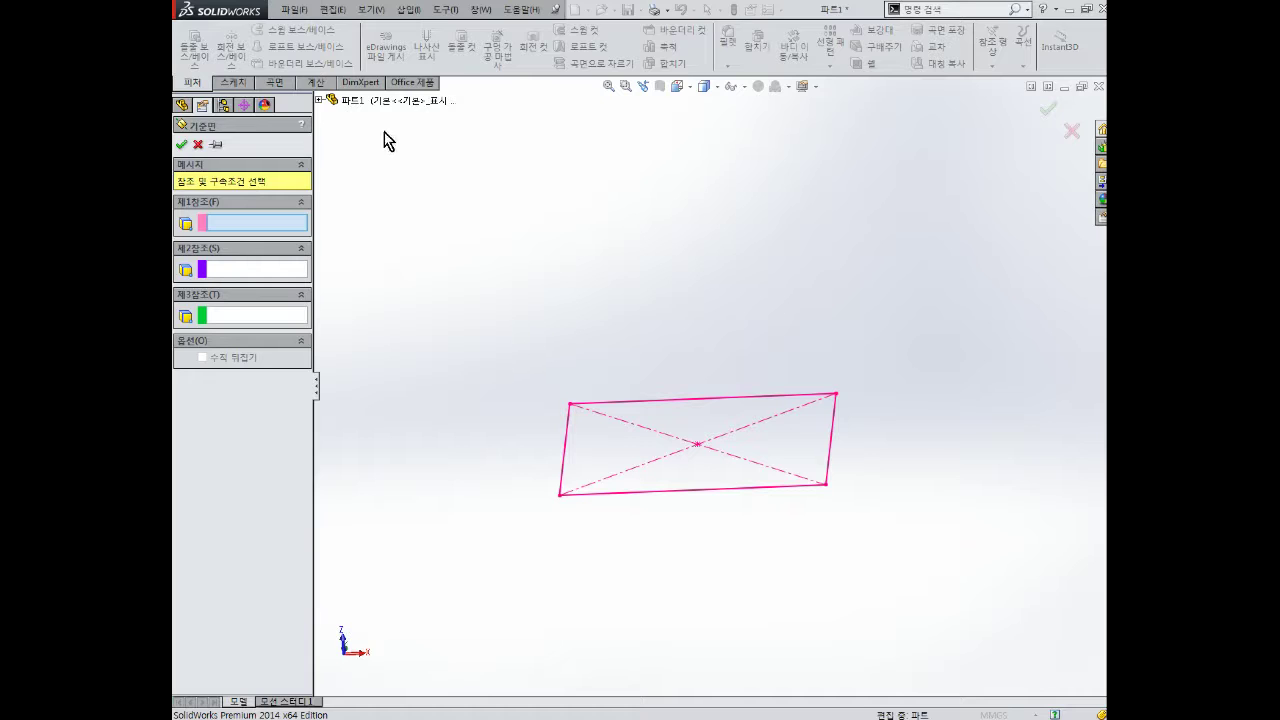
{"action": "left_click", "coordinate": [319, 100]}
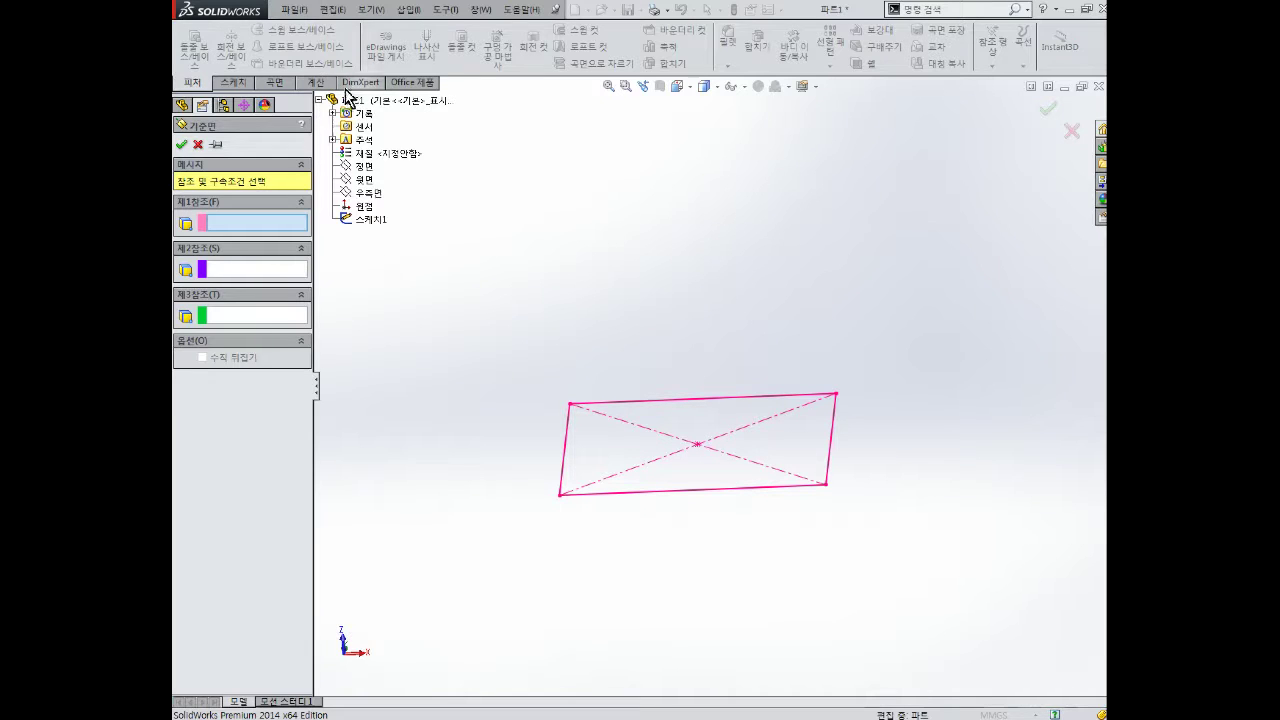
{"action": "left_click", "coordinate": [366, 172]}
{"action": "middle_click_drag", "start_coordinate": [383, 183], "coordinate": [707, 395]}
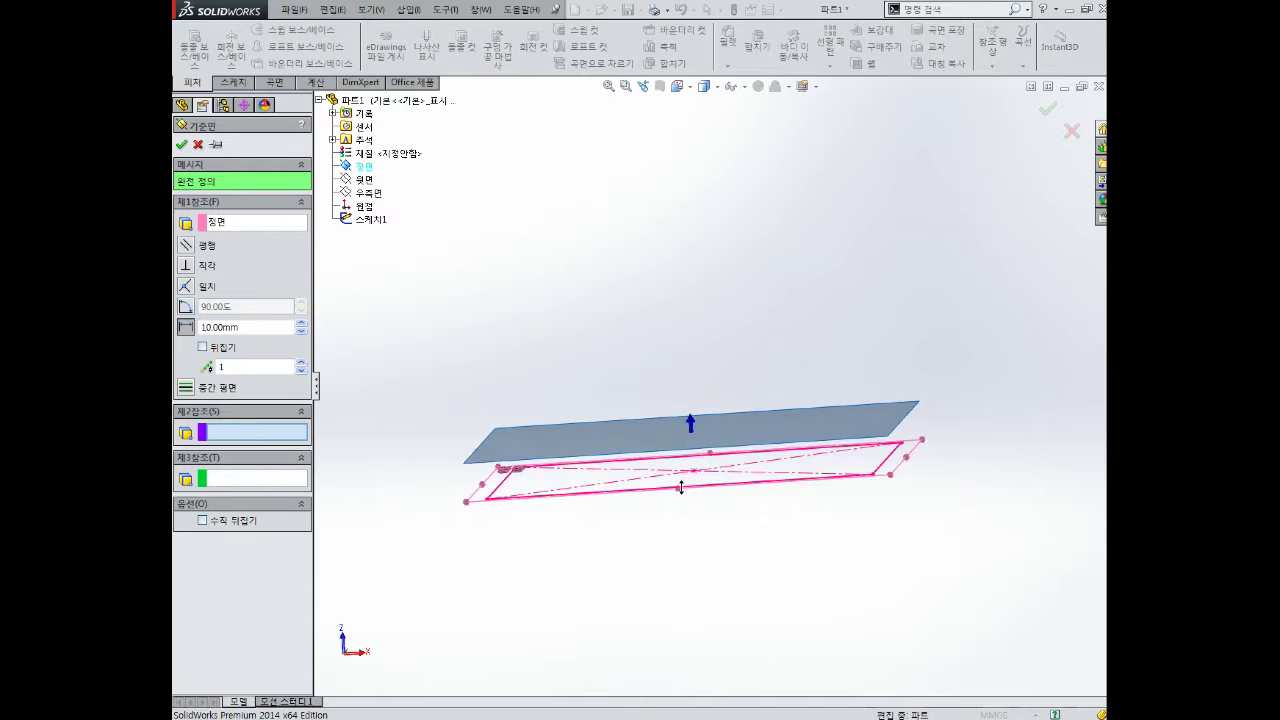
{"action": "mouse_move", "coordinate": [681, 487]}
{"action": "middle_mouse_down"}
{"action": "mouse_move", "coordinate": [684, 474]}
{"action": "mouse_move", "coordinate": [686, 485]}
{"action": "middle_mouse_up"}
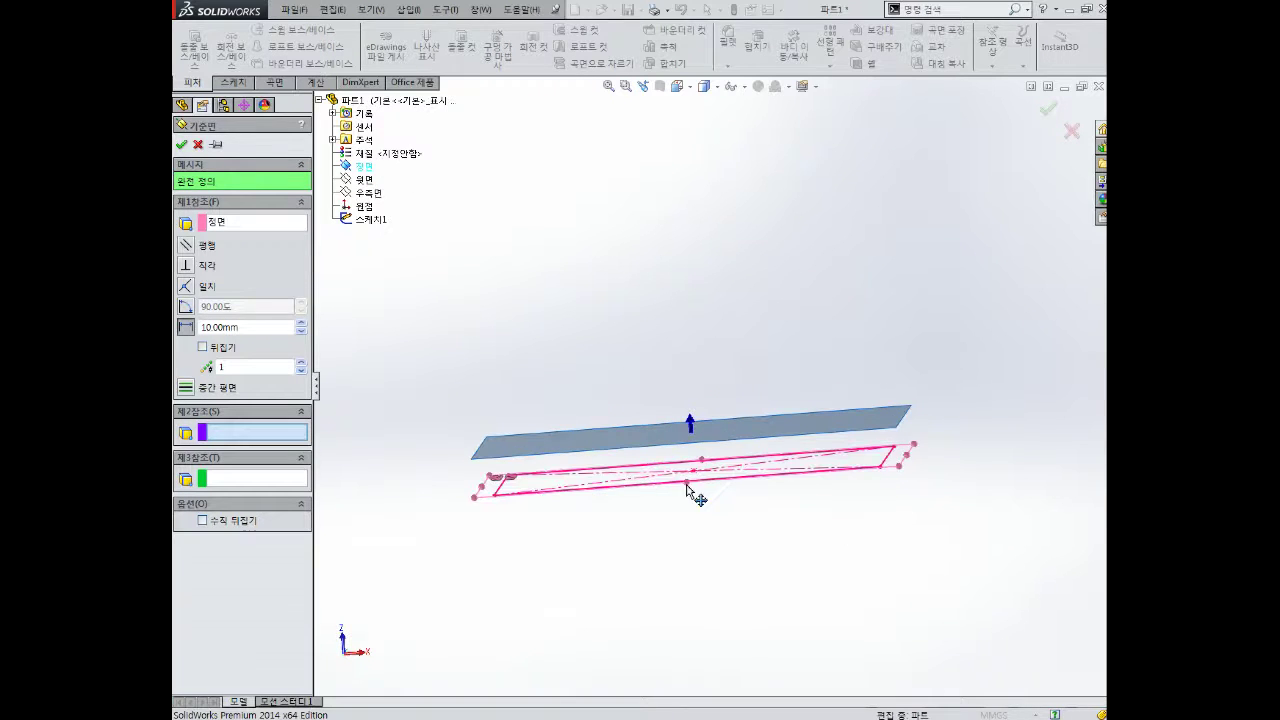
{"action": "left_click", "coordinate": [257, 328]}
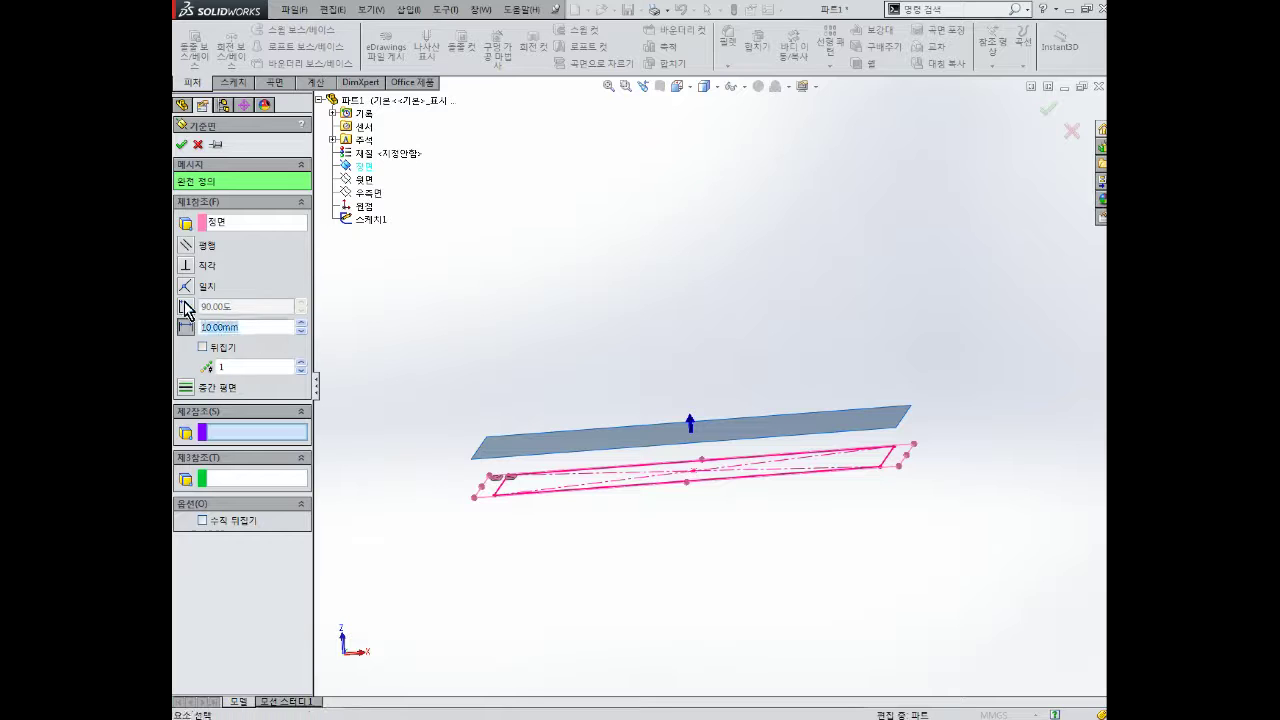
{"action": "type", "text": "50"}
{"action": "key", "text": "Return"}
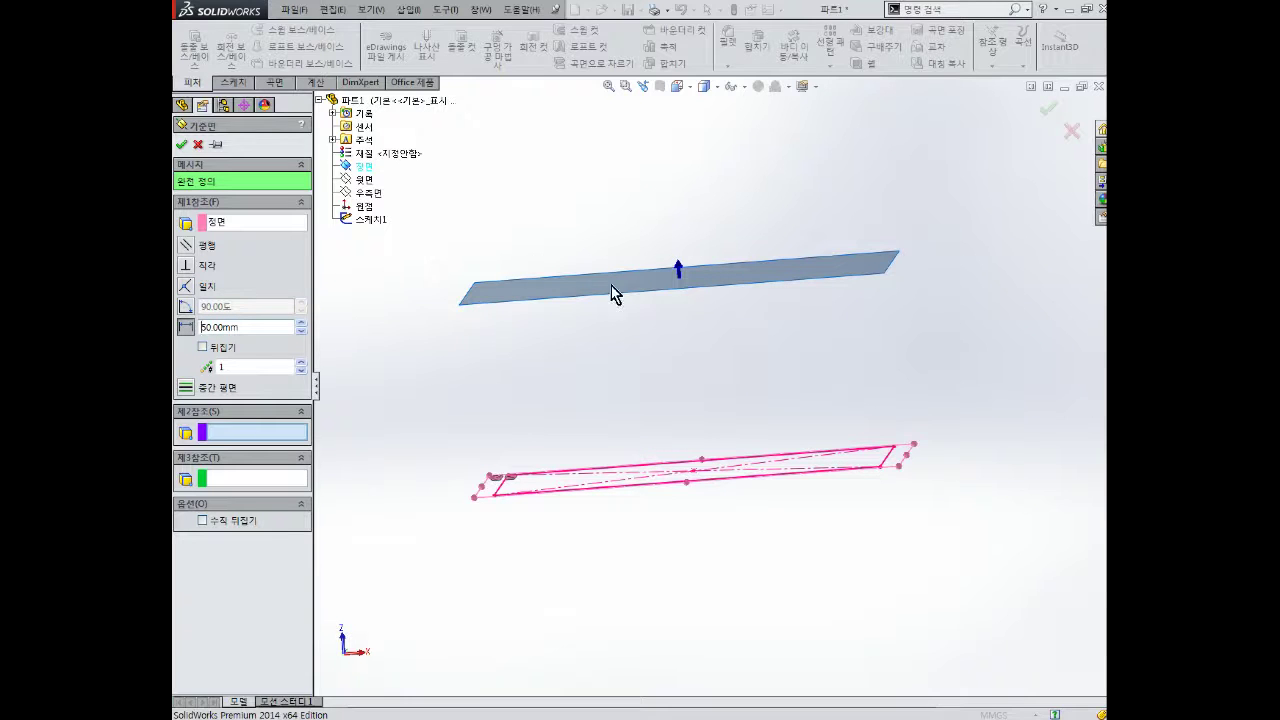
{"action": "middle_click_drag", "start_coordinate": [678, 283], "coordinate": [676, 340]}
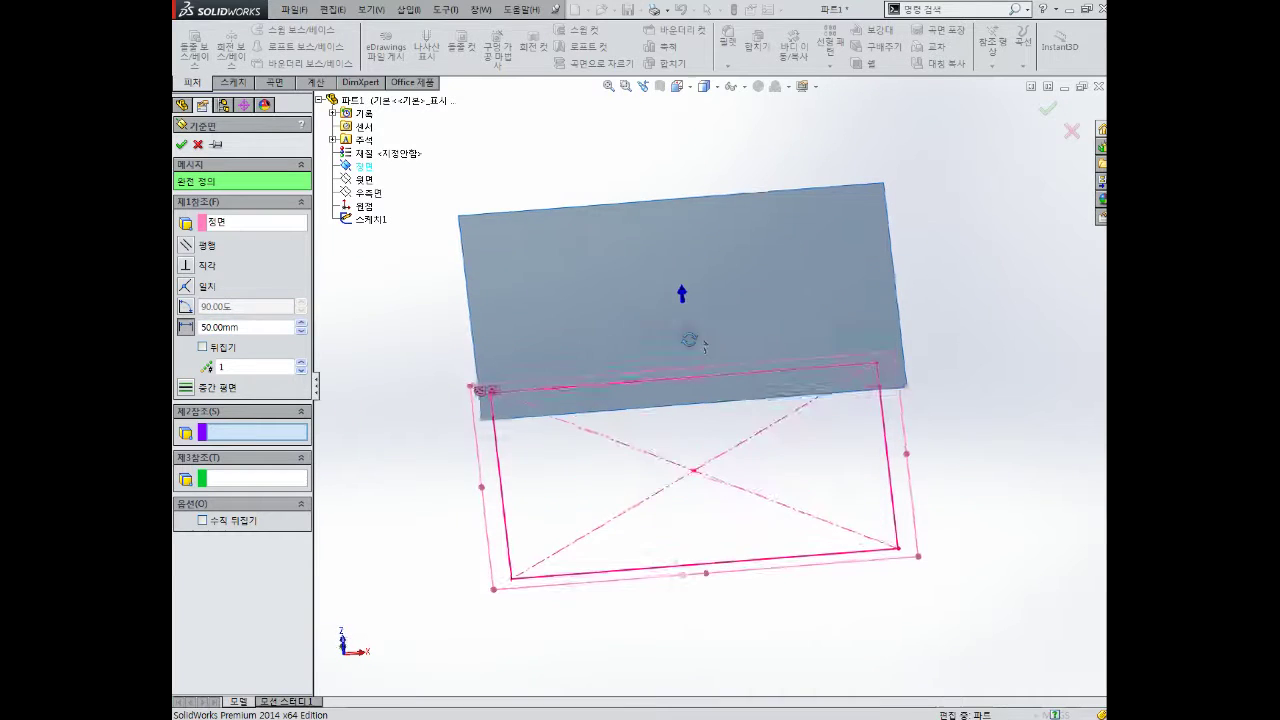
{"action": "left_click", "coordinate": [183, 146]}
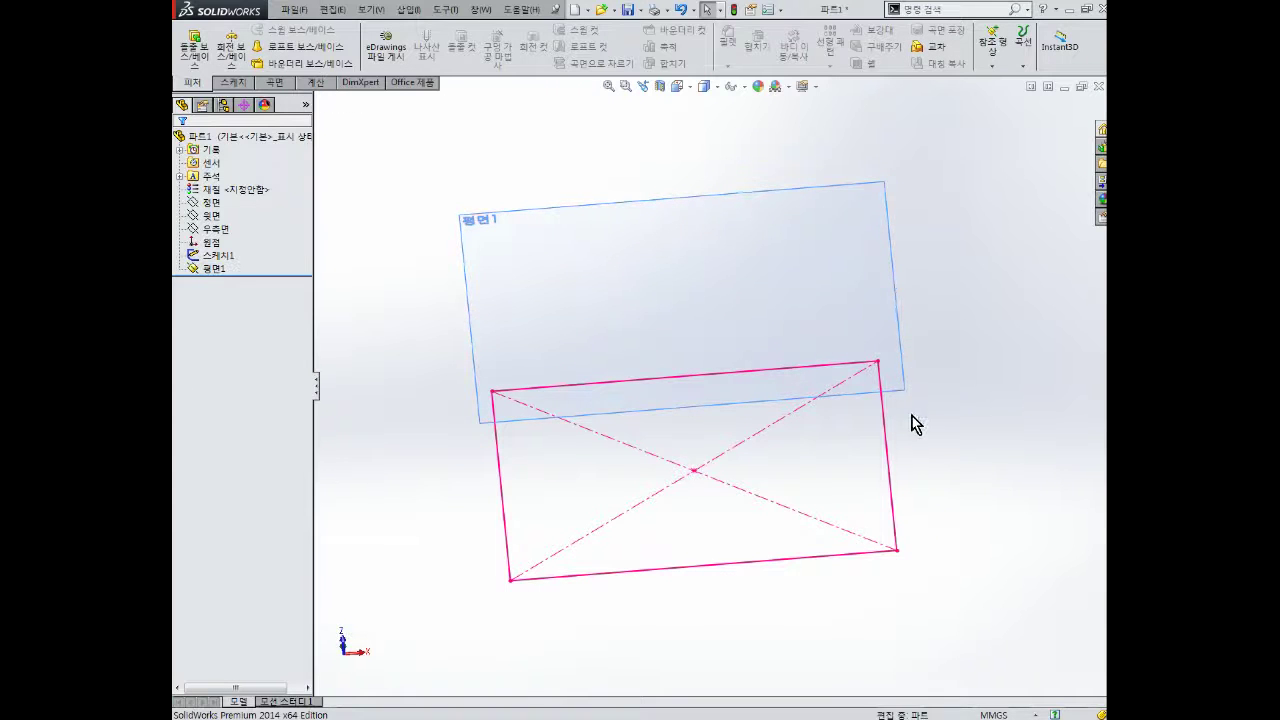
Step: Start a sketch on 평면1 and draw a centre rectangle from the origin
{"action": "mouse_move", "coordinate": [912, 441]}
{"action": "middle_mouse_down"}
{"action": "mouse_move", "coordinate": [683, 320]}
{"action": "mouse_move", "coordinate": [663, 266]}
{"action": "mouse_move", "coordinate": [766, 349]}
{"action": "mouse_move", "coordinate": [770, 330]}
{"action": "middle_mouse_up"}
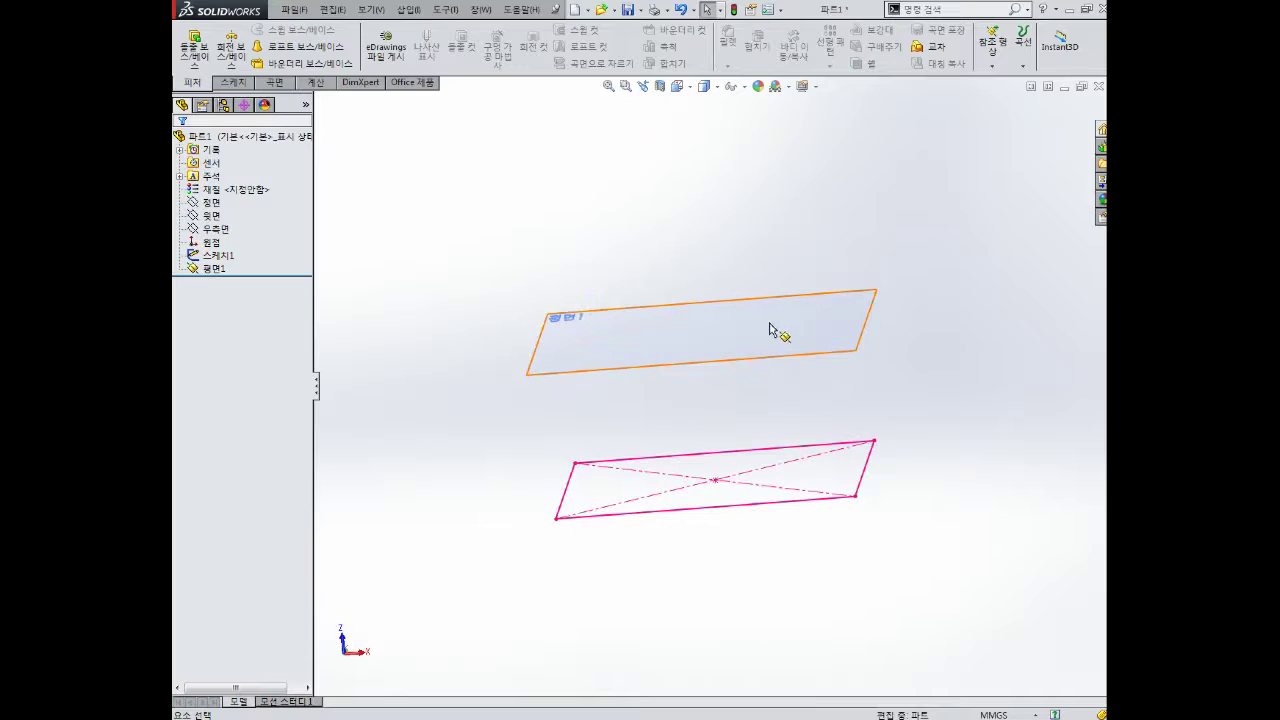
{"action": "left_click", "coordinate": [705, 326]}
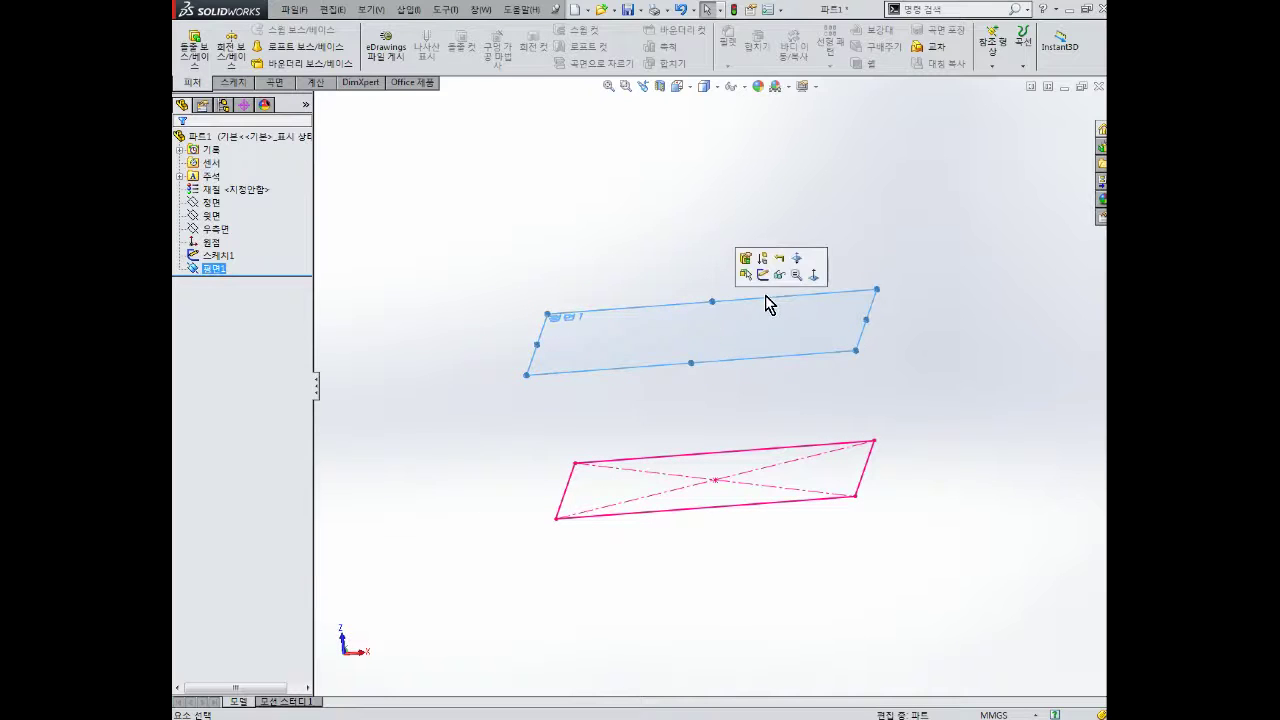
{"action": "left_click", "coordinate": [763, 276]}
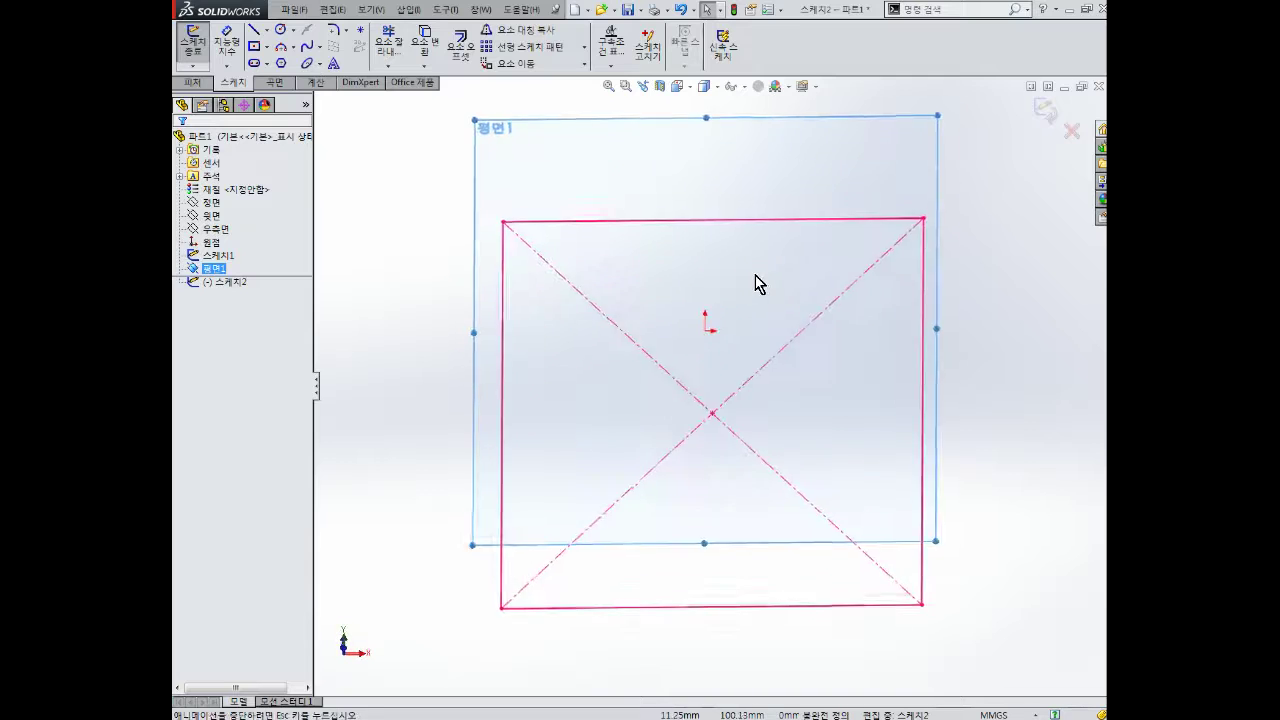
{"action": "left_click", "coordinate": [255, 51]}
{"action": "left_click", "coordinate": [713, 385]}
{"action": "key", "text": "Escape"}
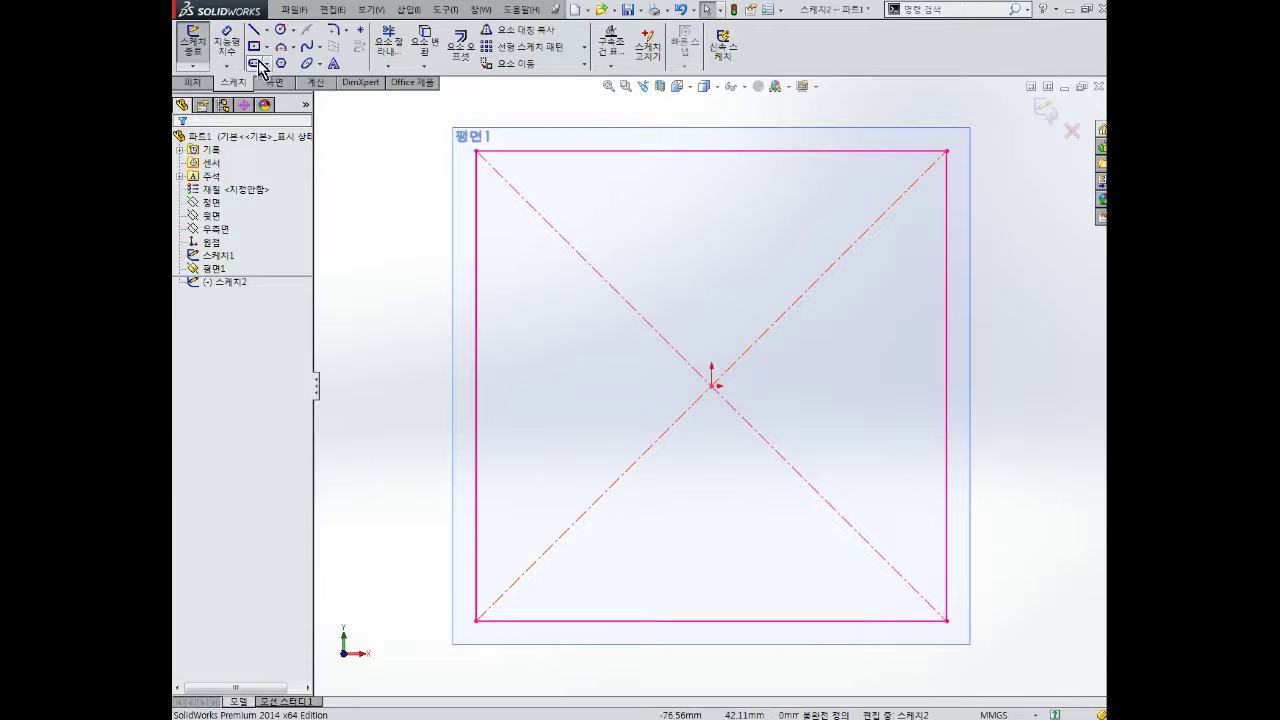
{"action": "left_click", "coordinate": [258, 65]}
{"action": "left_click", "coordinate": [711, 385]}
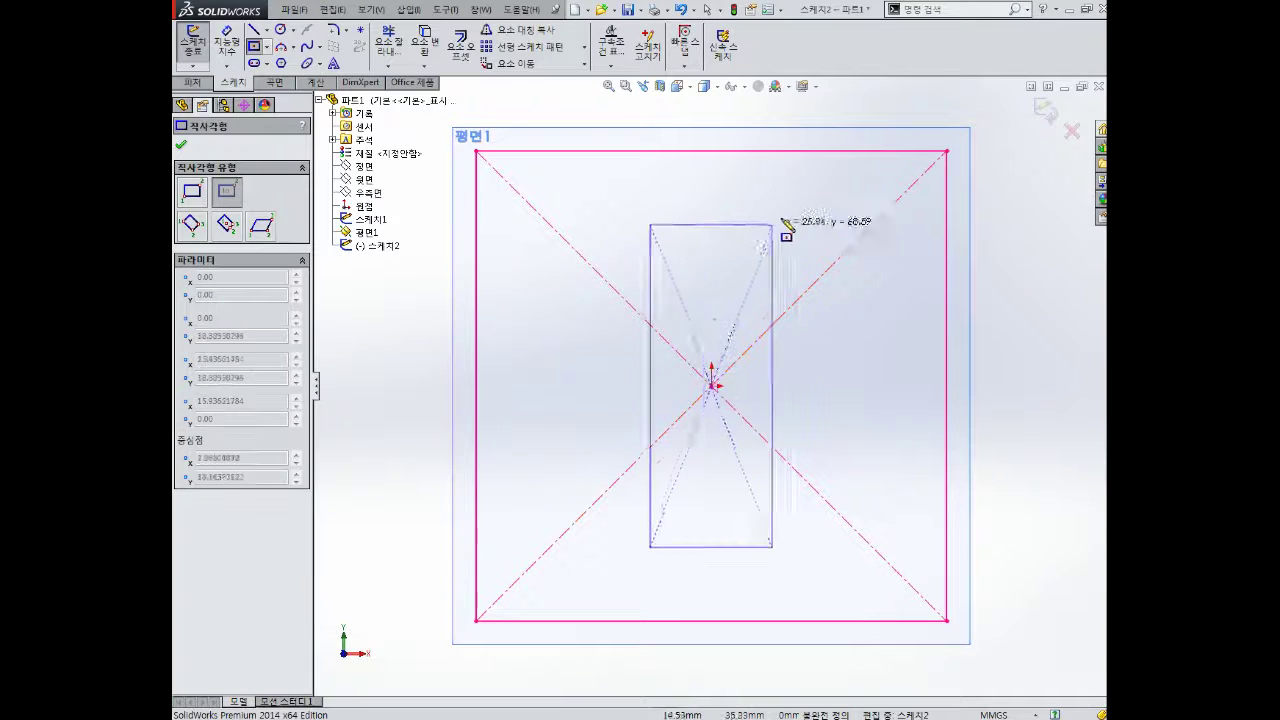
{"action": "left_click", "coordinate": [812, 235]}
{"action": "key", "text": "Escape"}
Step: Dimension the rectangle to 60 mm wide and 40 mm tall, view it Normal To, and exit
{"action": "right_click_drag", "start_coordinate": [885, 333], "coordinate": [886, 328]}
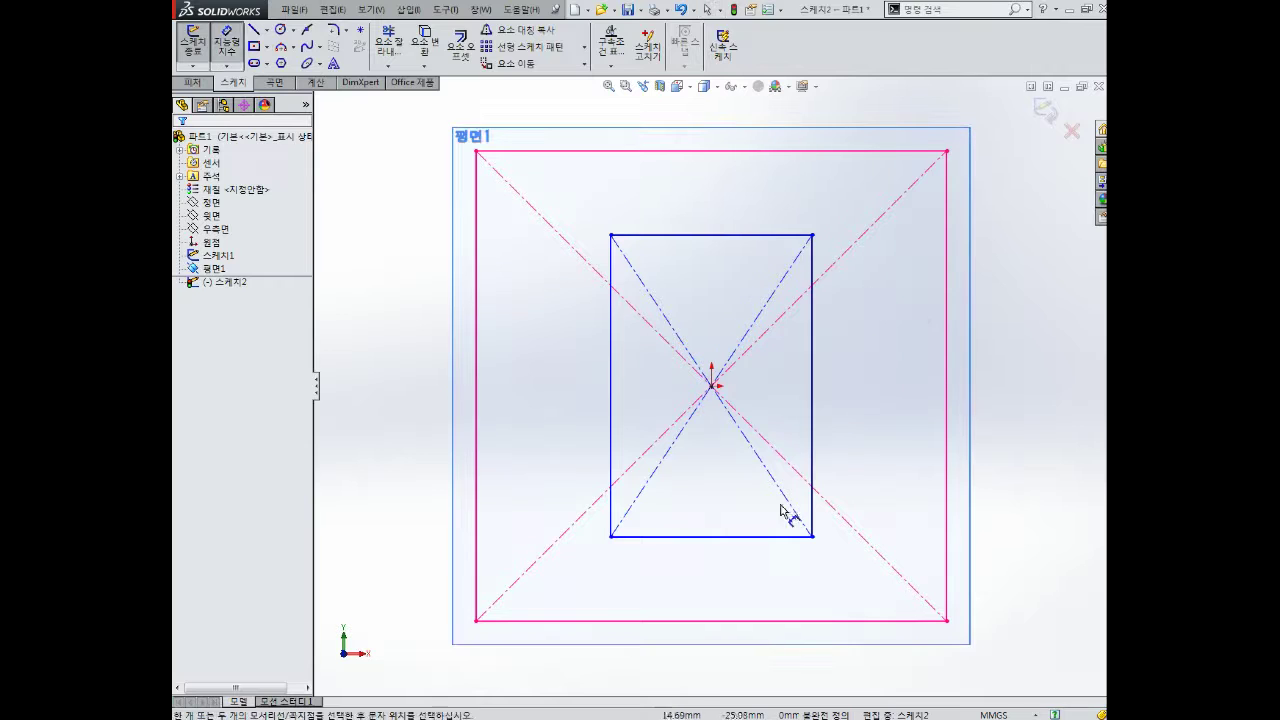
{"action": "left_click", "coordinate": [750, 537]}
{"action": "left_click", "coordinate": [733, 573]}
{"action": "type", "text": "60"}
{"action": "key", "text": "Return"}
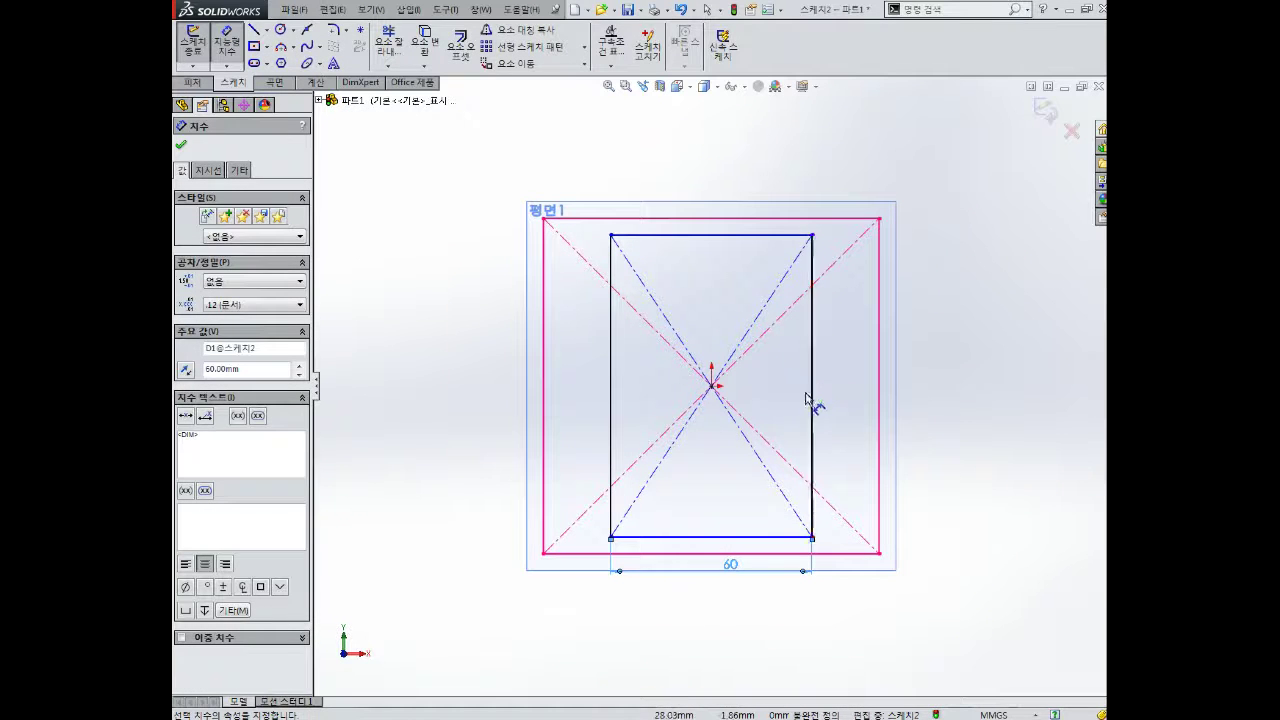
{"action": "left_click", "coordinate": [812, 390]}
{"action": "left_click", "coordinate": [838, 392]}
{"action": "type", "text": "40"}
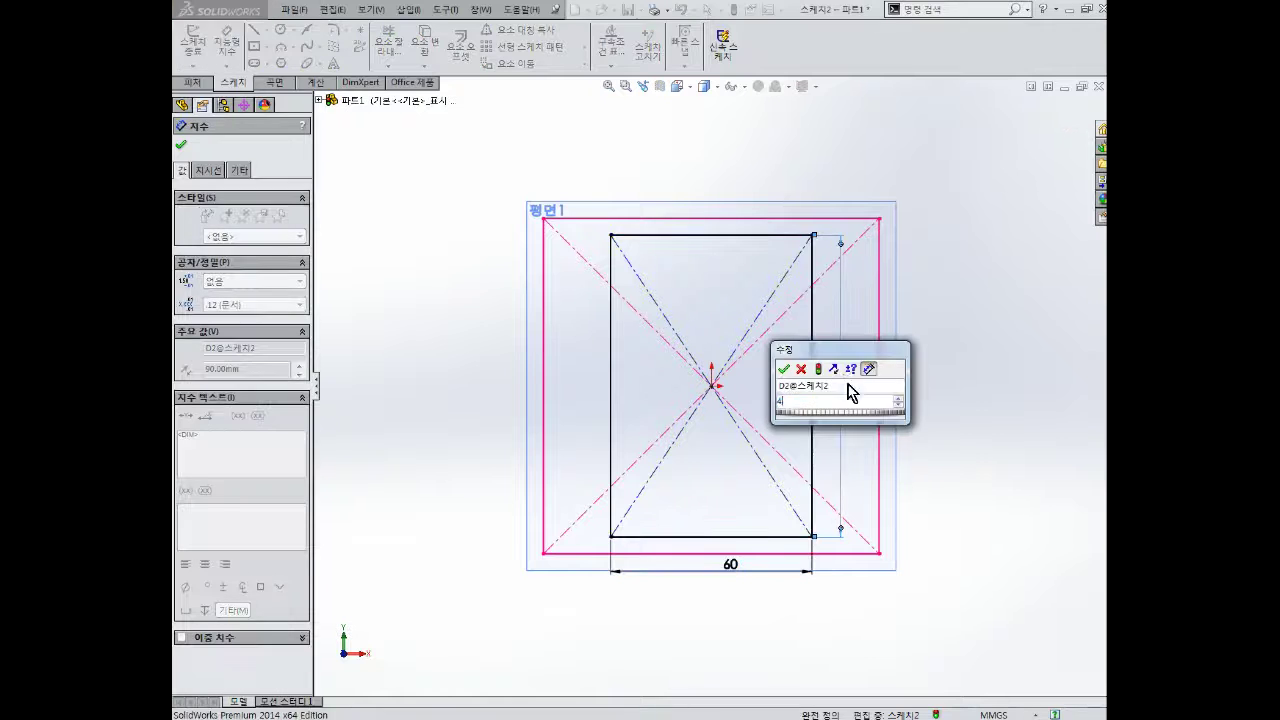
{"action": "key", "text": "Return"}
{"action": "key", "text": "Escape"}
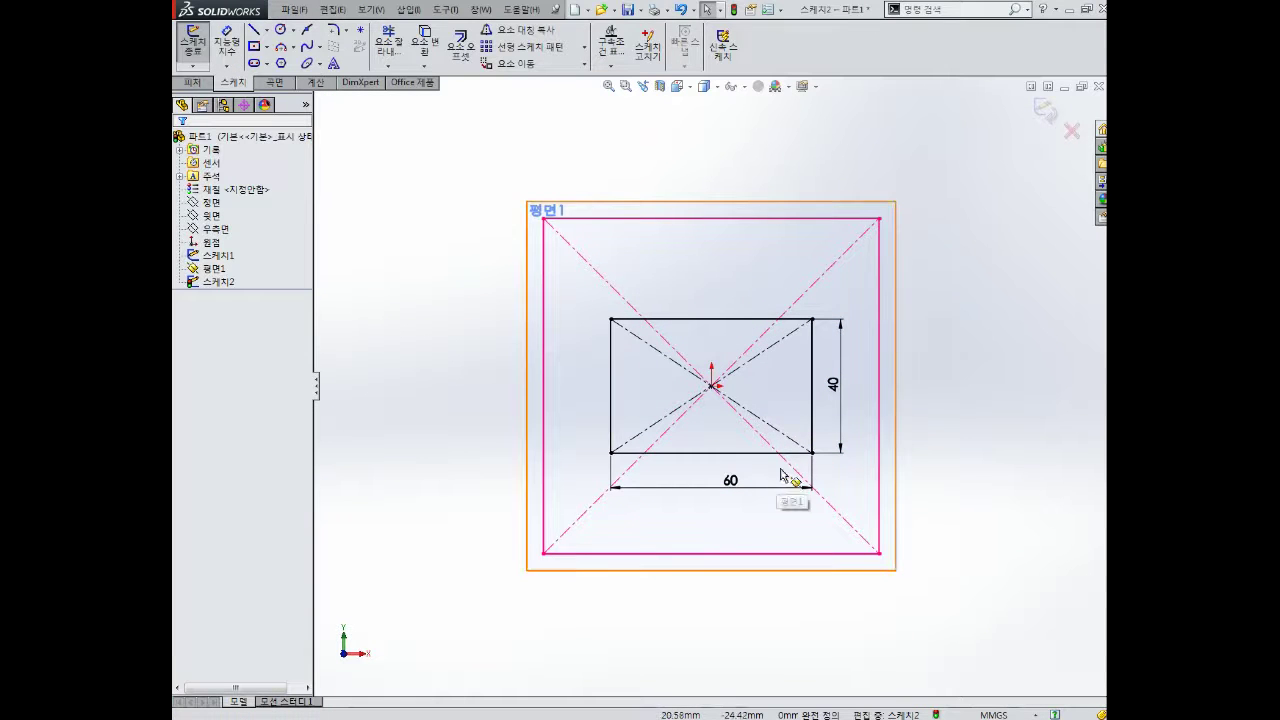
{"action": "mouse_move", "coordinate": [808, 471]}
{"action": "middle_mouse_down"}
{"action": "mouse_move", "coordinate": [771, 355]}
{"action": "mouse_move", "coordinate": [711, 331]}
{"action": "mouse_move", "coordinate": [793, 397]}
{"action": "mouse_move", "coordinate": [820, 451]}
{"action": "mouse_move", "coordinate": [677, 400]}
{"action": "mouse_move", "coordinate": [711, 421]}
{"action": "mouse_move", "coordinate": [677, 334]}
{"action": "mouse_move", "coordinate": [714, 320]}
{"action": "mouse_move", "coordinate": [737, 337]}
{"action": "mouse_move", "coordinate": [790, 312]}
{"action": "mouse_move", "coordinate": [803, 320]}
{"action": "mouse_move", "coordinate": [797, 354]}
{"action": "mouse_move", "coordinate": [880, 400]}
{"action": "mouse_move", "coordinate": [941, 381]}
{"action": "mouse_move", "coordinate": [808, 366]}
{"action": "mouse_move", "coordinate": [820, 254]}
{"action": "mouse_move", "coordinate": [743, 231]}
{"action": "mouse_move", "coordinate": [771, 300]}
{"action": "mouse_move", "coordinate": [766, 357]}
{"action": "middle_mouse_up"}
{"action": "key", "text": "ctrl+8"}
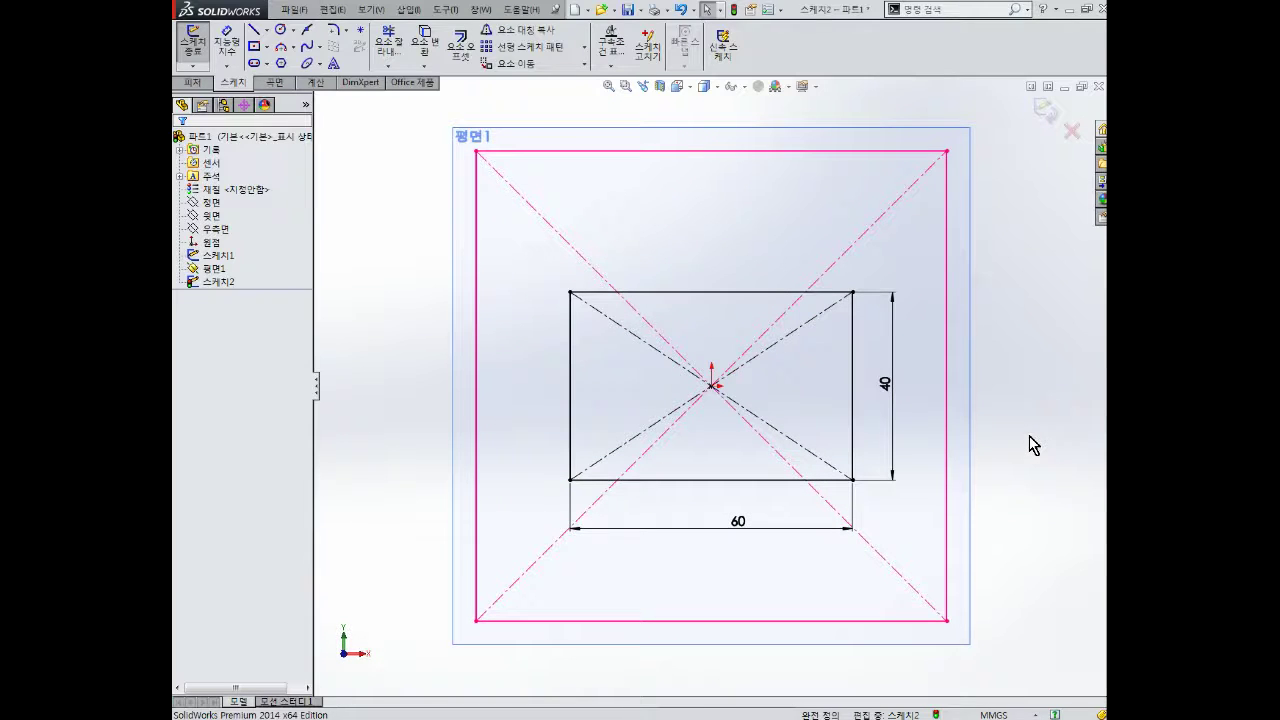
{"action": "left_click", "coordinate": [1044, 114]}
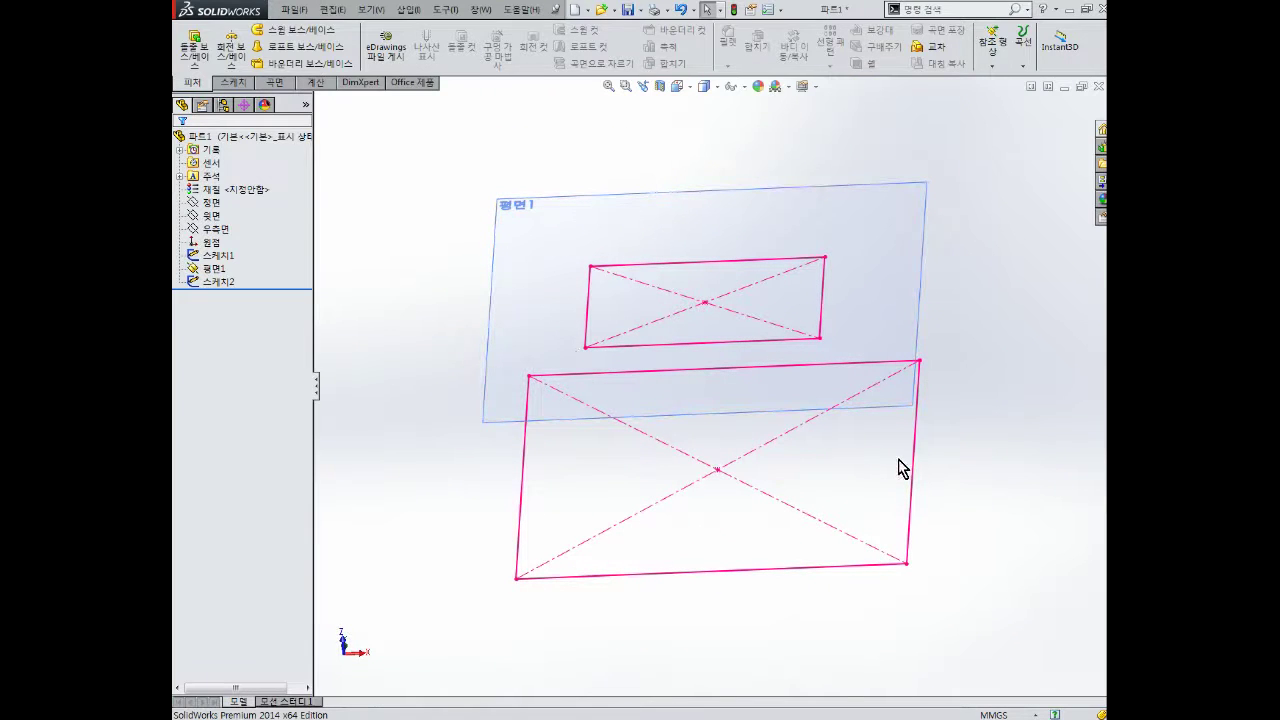
Step: Briefly re-edit and exit the 60×40 rectangle sketch, then launch Lofted Boss/Base
{"action": "middle_click_drag", "start_coordinate": [749, 300], "coordinate": [734, 377]}
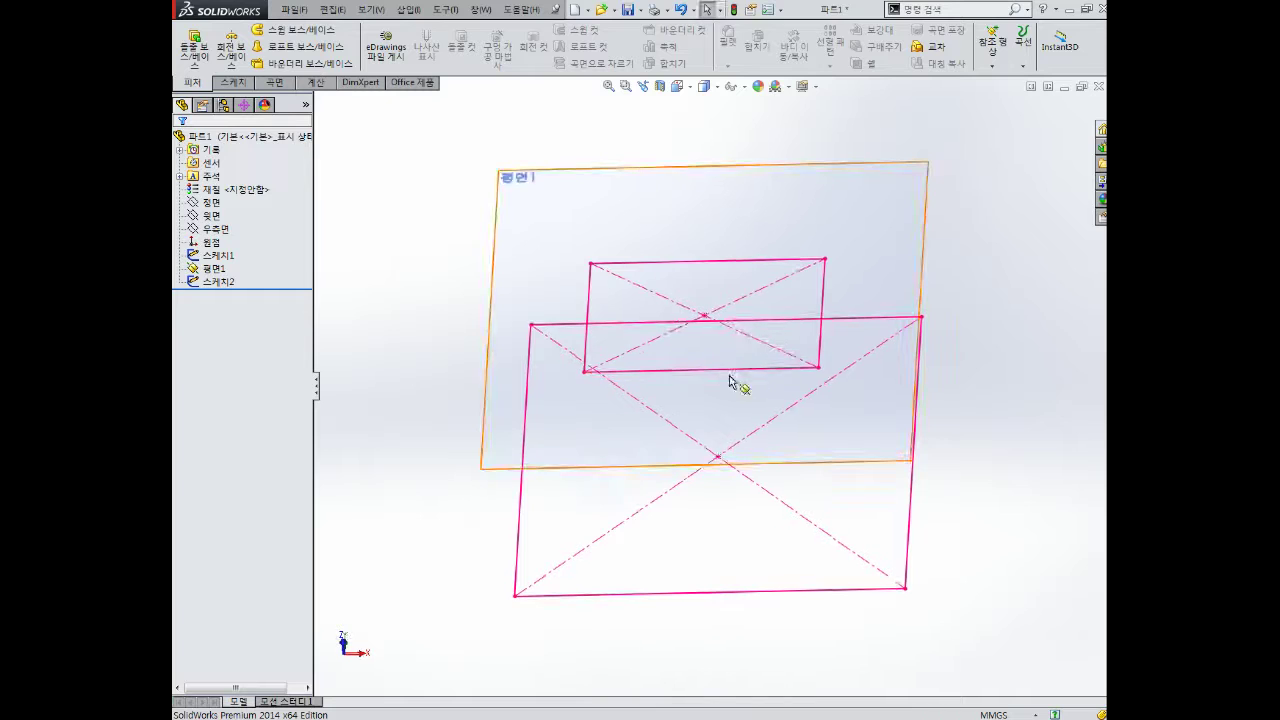
{"action": "left_click", "coordinate": [724, 371]}
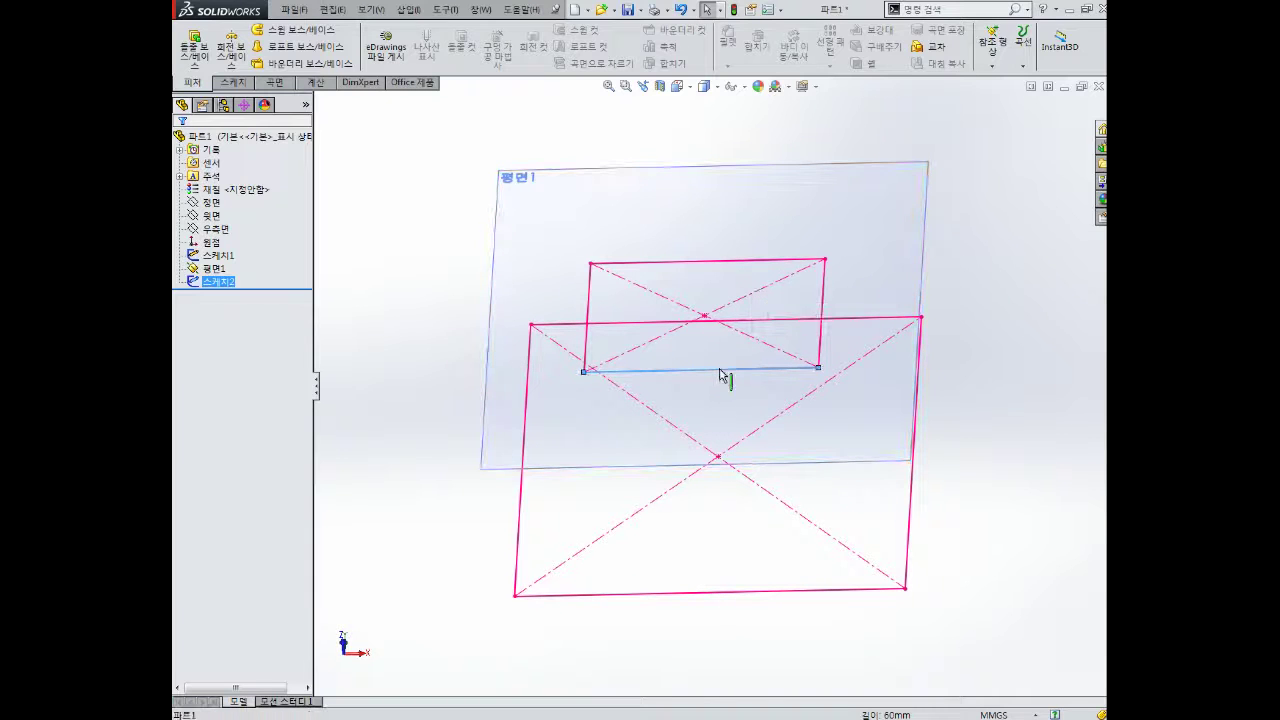
{"action": "left_click", "coordinate": [690, 264]}
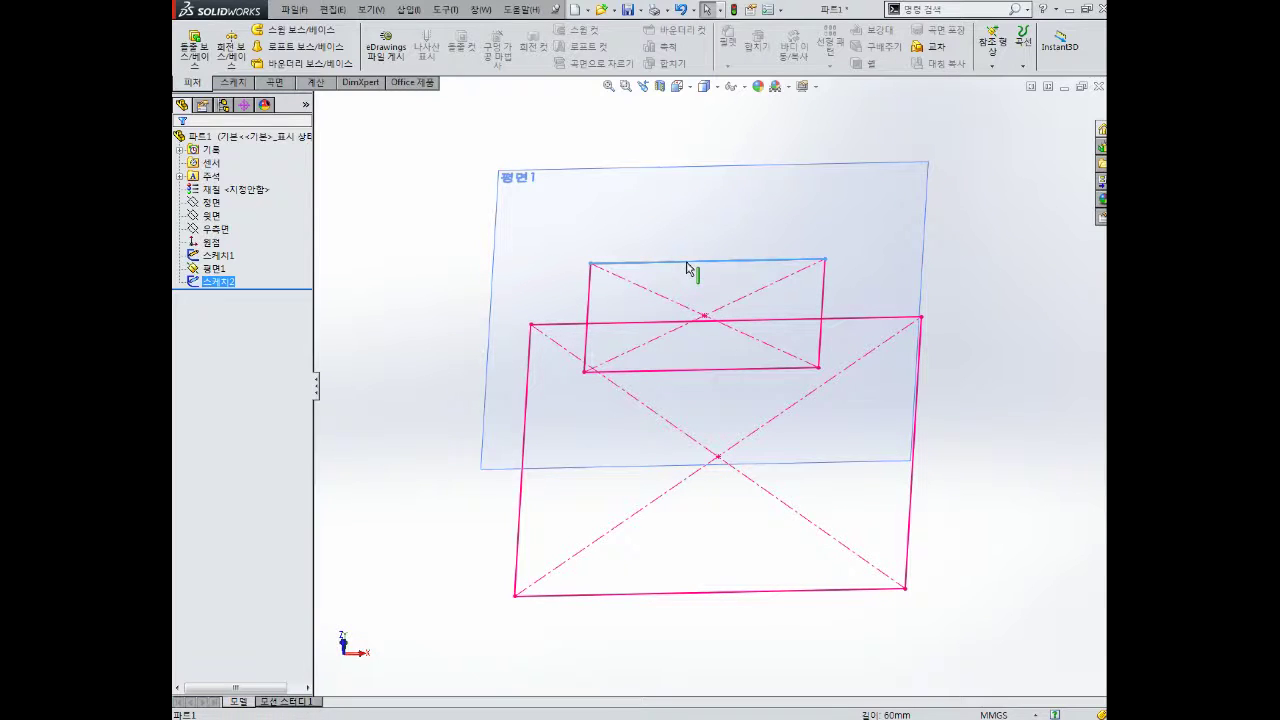
{"action": "right_click", "coordinate": [220, 287]}
{"action": "left_click", "coordinate": [186, 234]}
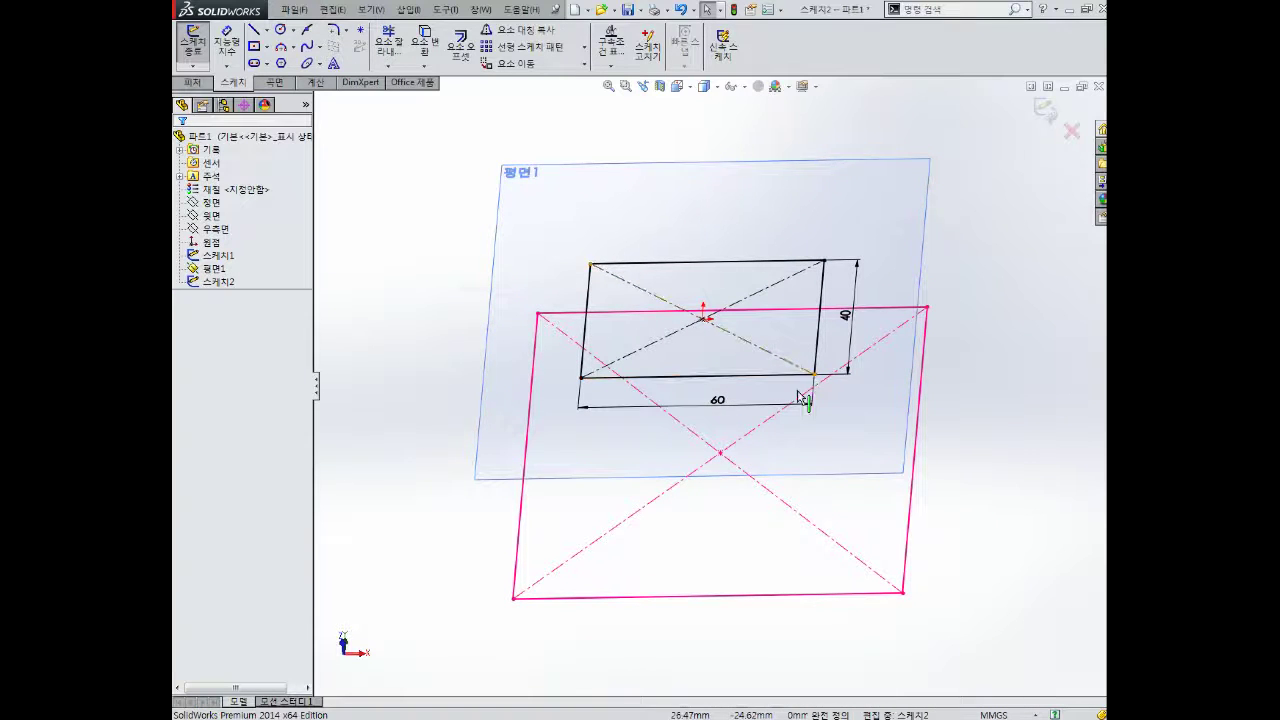
{"action": "left_click", "coordinate": [1045, 108]}
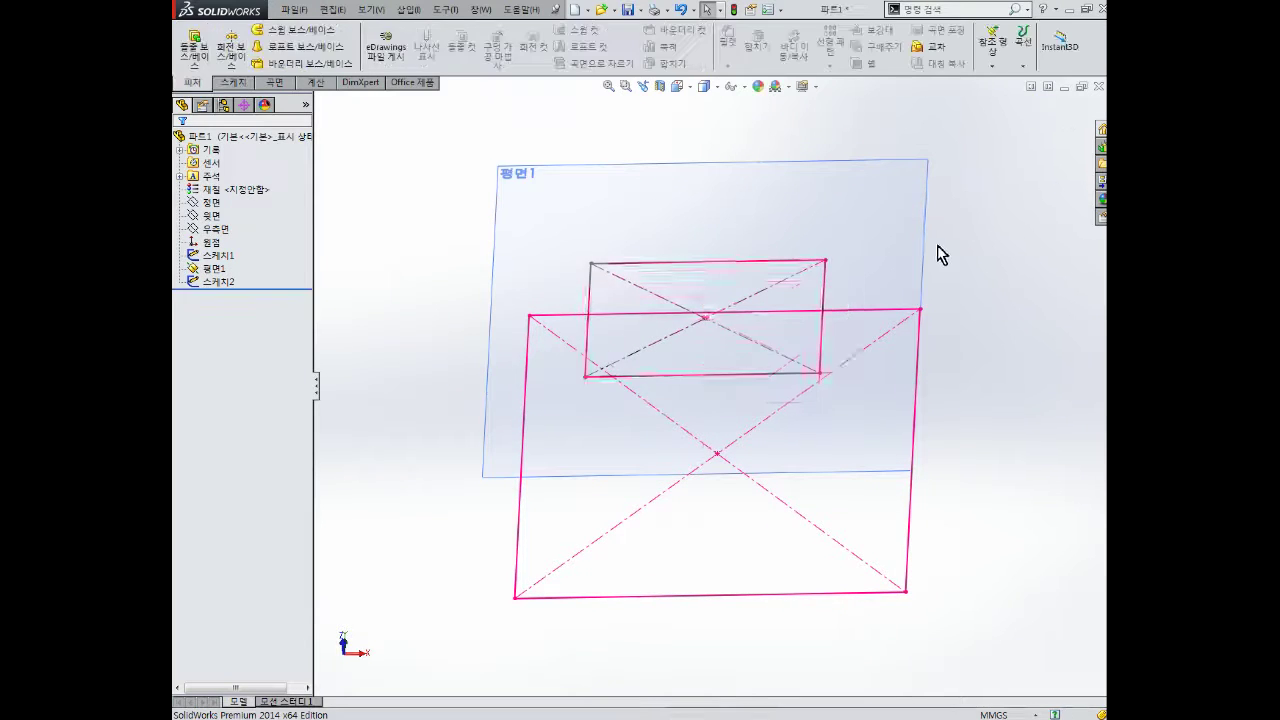
{"action": "left_click", "coordinate": [300, 47]}
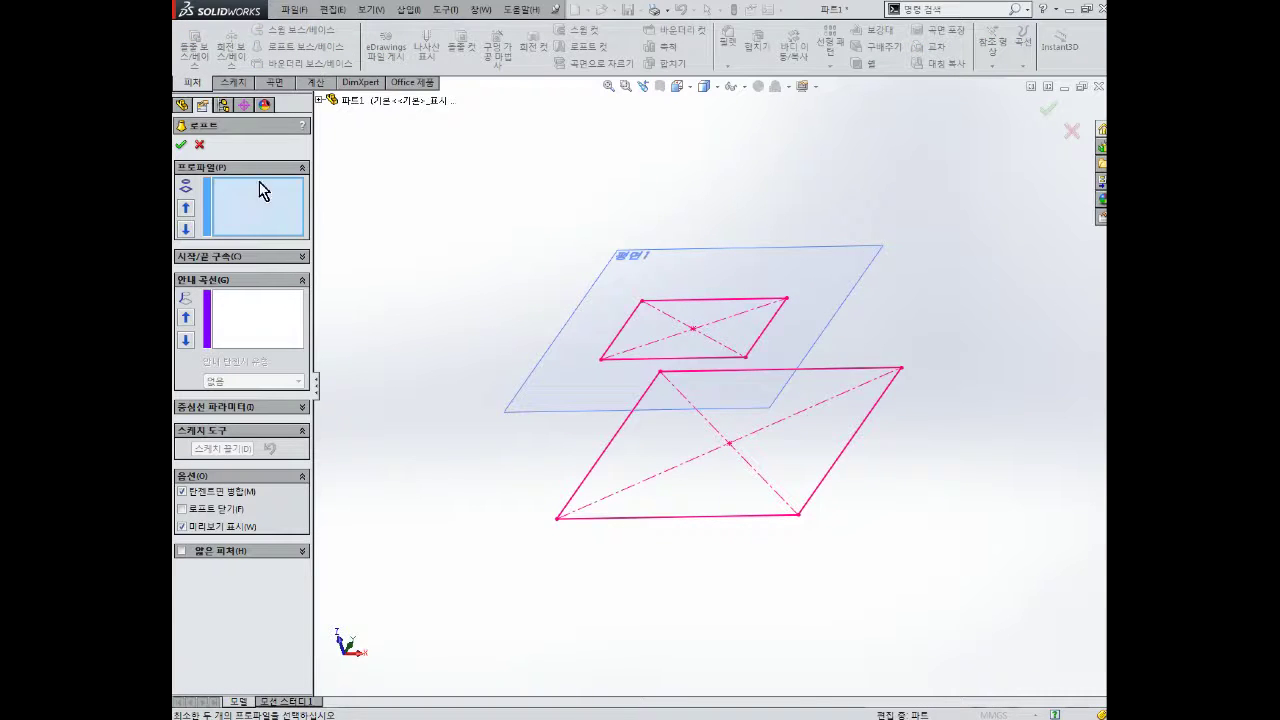
{"action": "middle_click_drag", "start_coordinate": [505, 240], "coordinate": [522, 250]}
{"action": "middle_click_drag", "start_coordinate": [609, 300], "coordinate": [608, 312]}
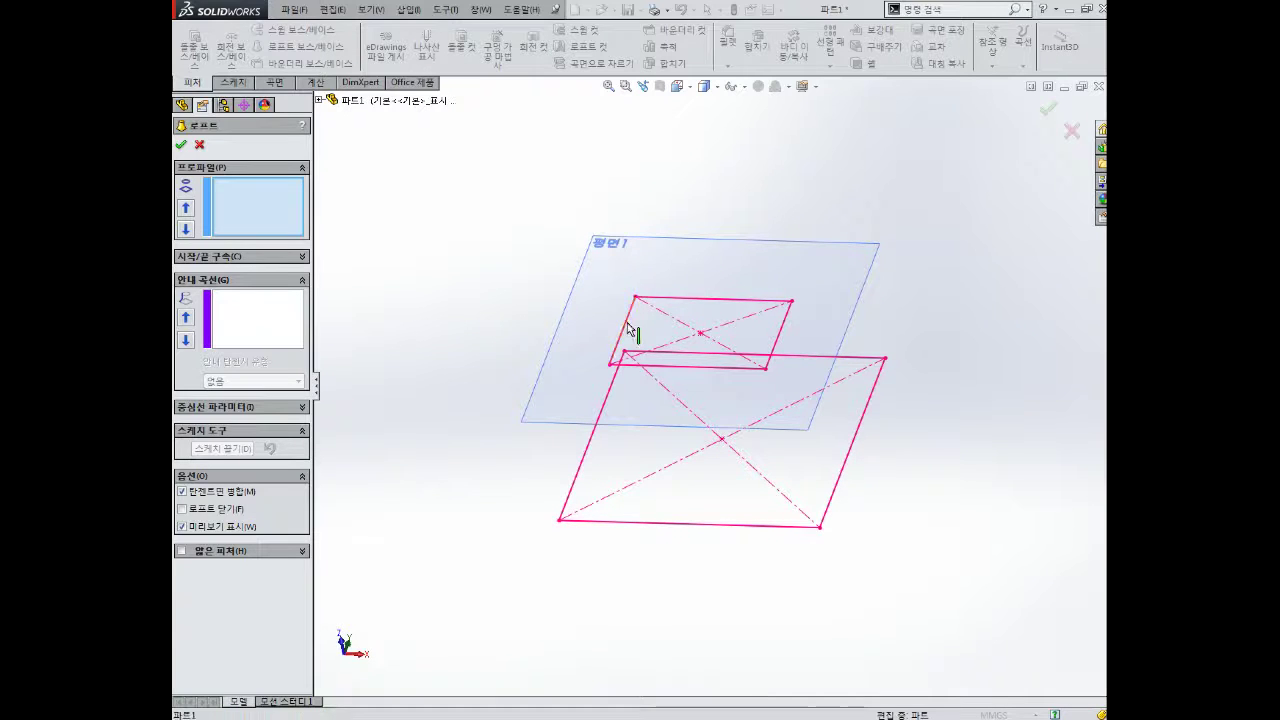
{"action": "left_click", "coordinate": [630, 328]}
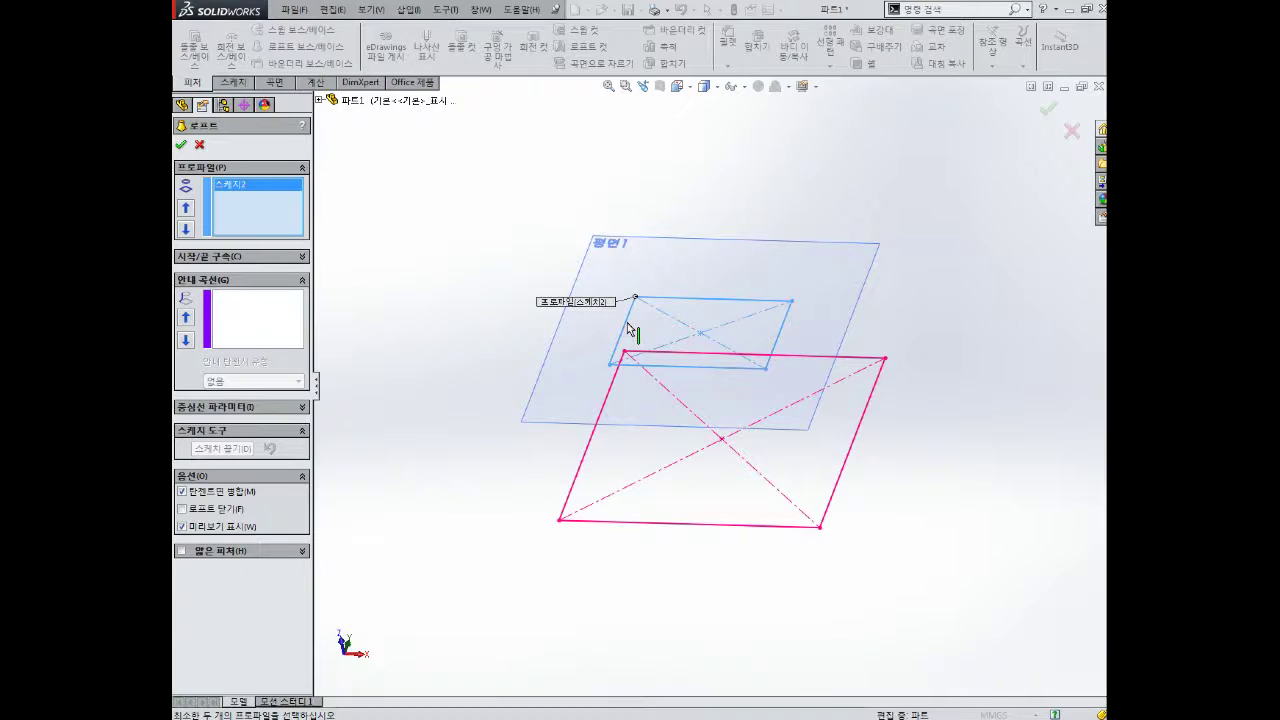
{"action": "left_click", "coordinate": [608, 408]}
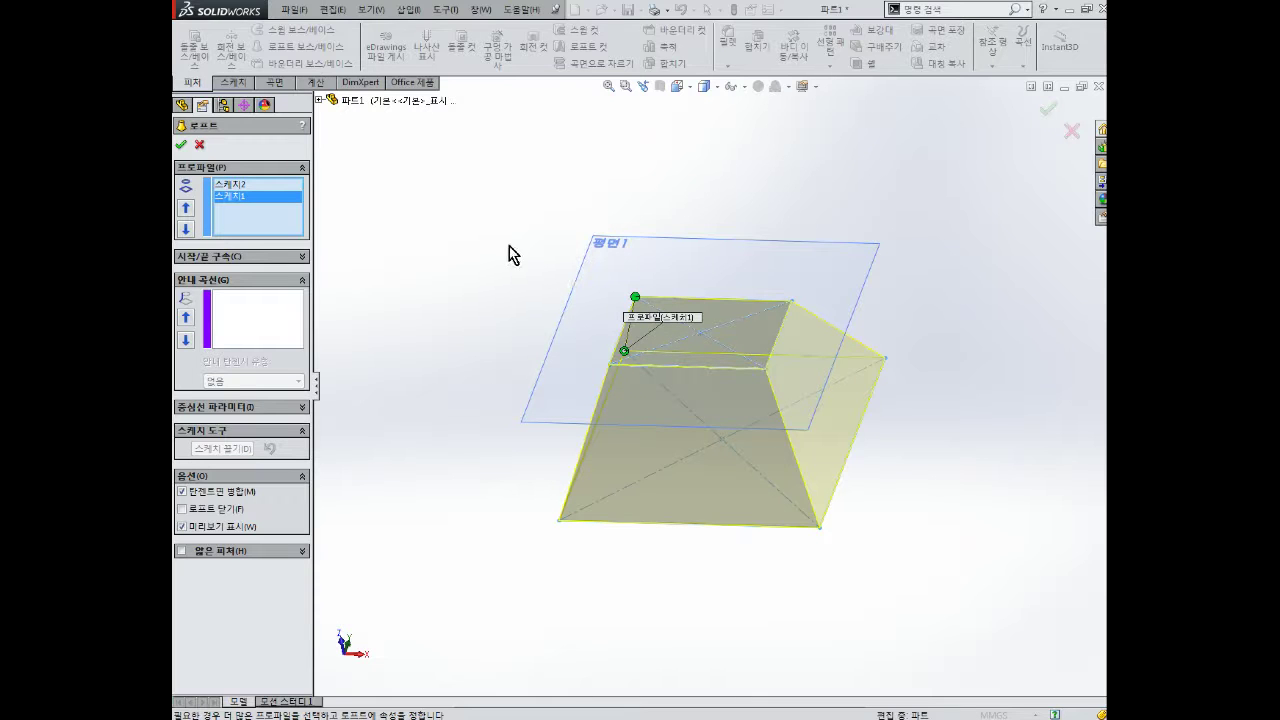
{"action": "left_click", "coordinate": [319, 100]}
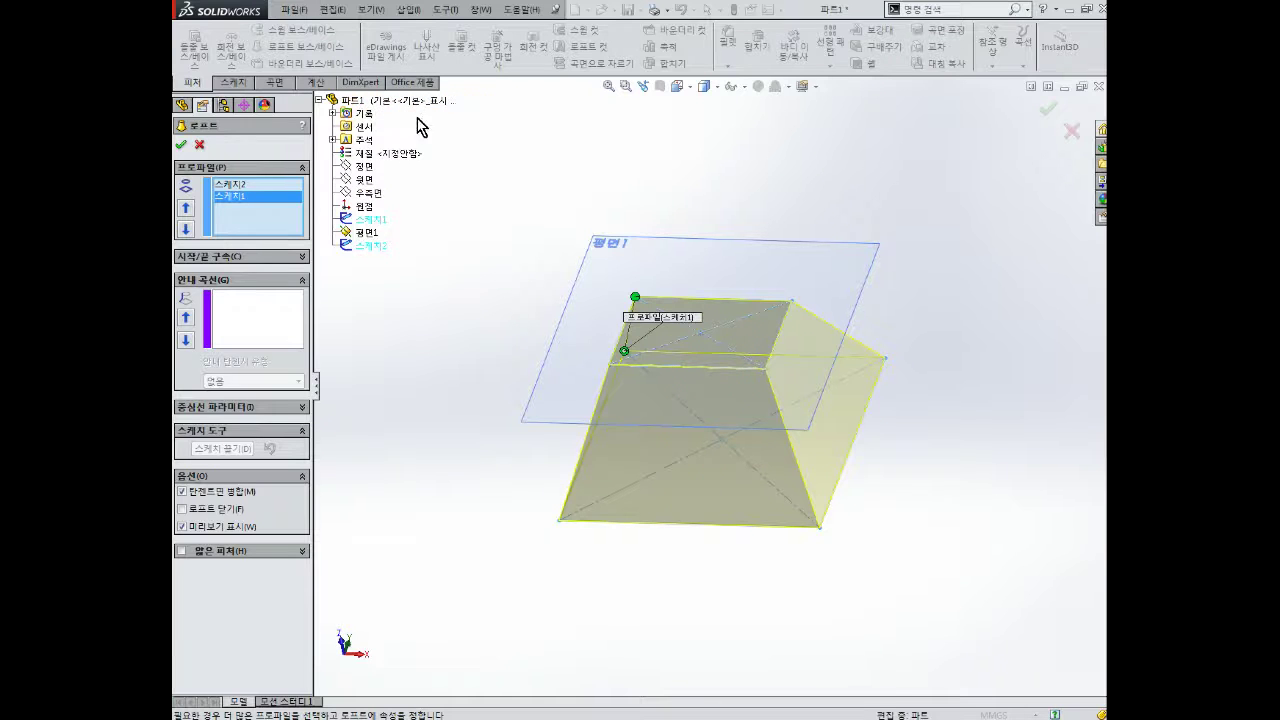
{"action": "left_click", "coordinate": [380, 220]}
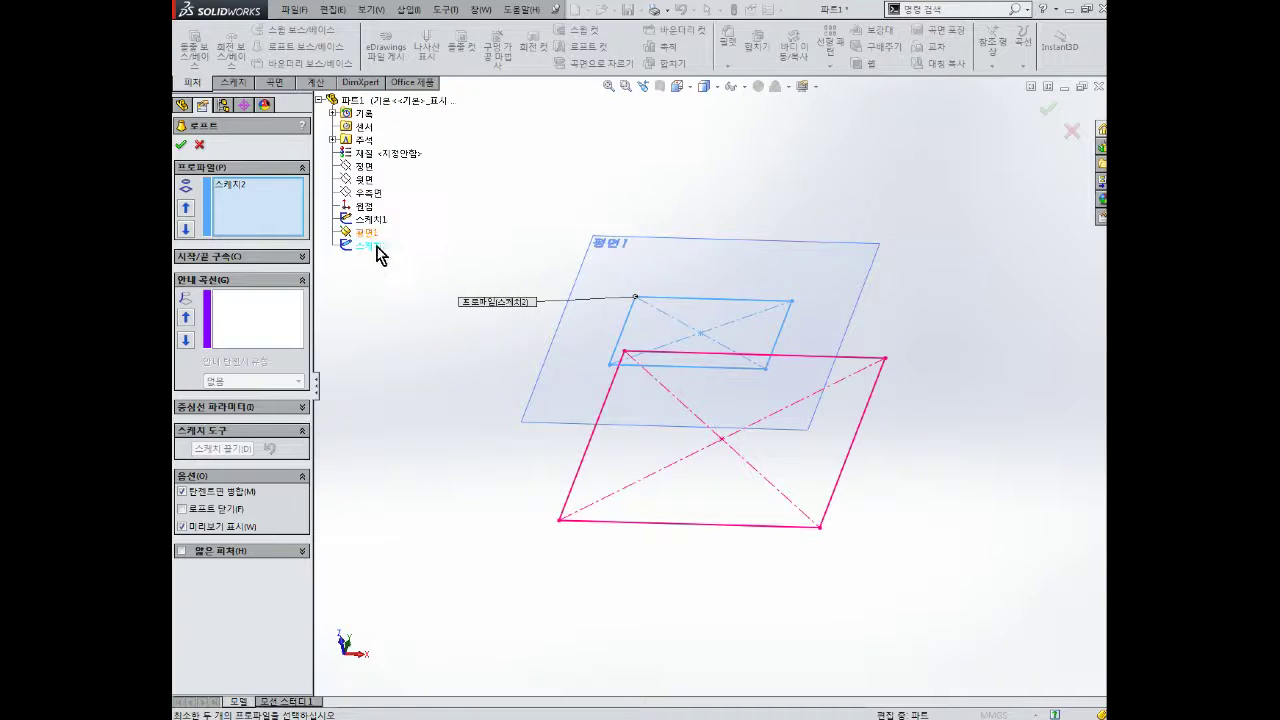
{"action": "left_click", "coordinate": [368, 219]}
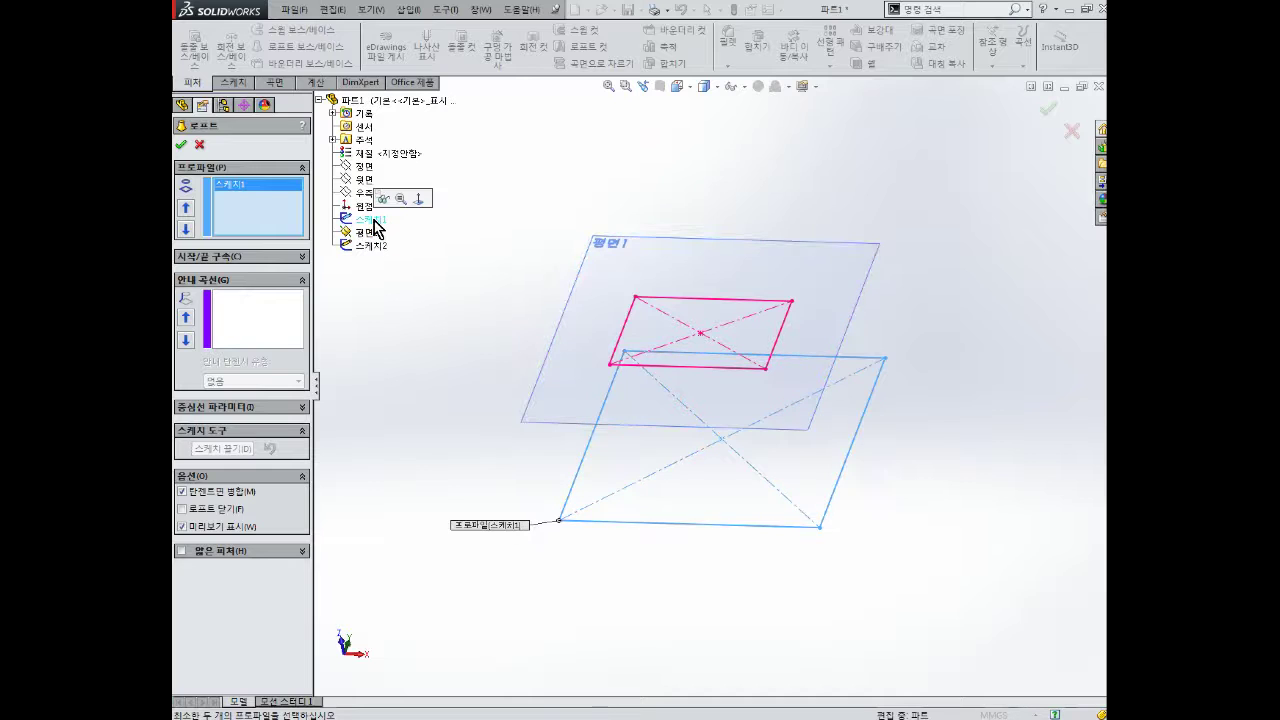
{"action": "left_click", "coordinate": [370, 250]}
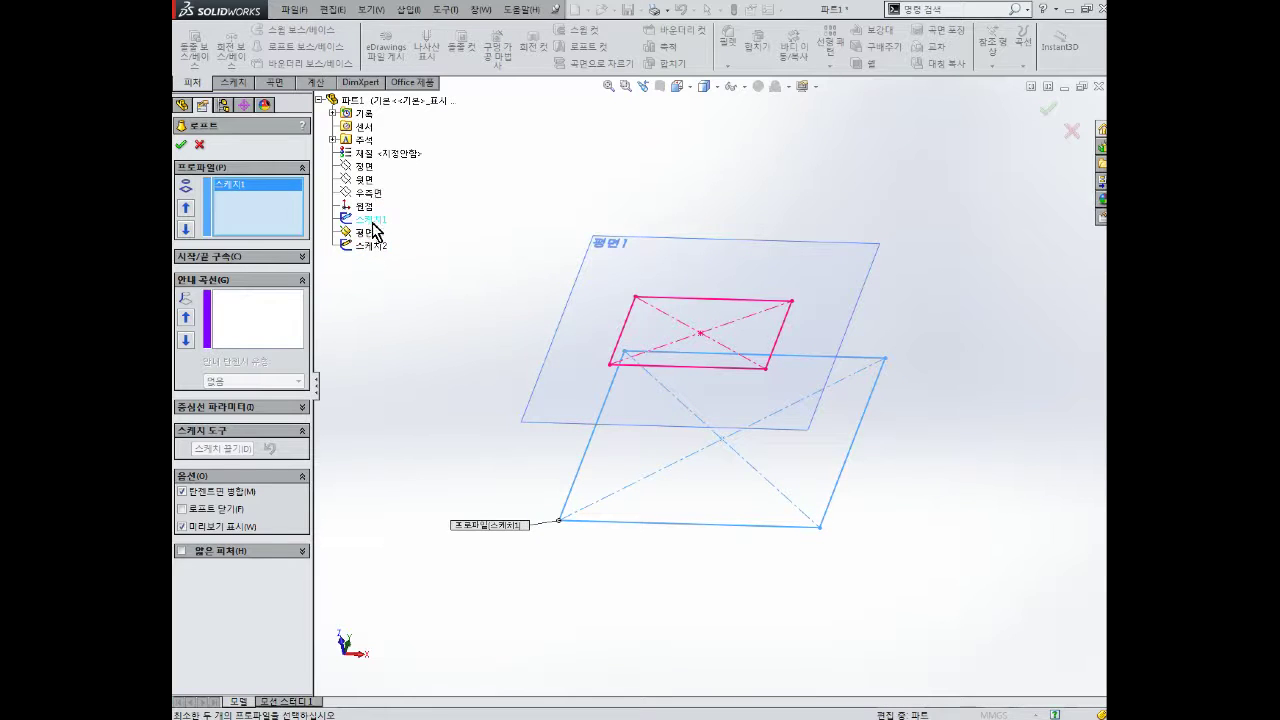
{"action": "left_click", "coordinate": [372, 221]}
{"action": "left_click", "coordinate": [370, 245]}
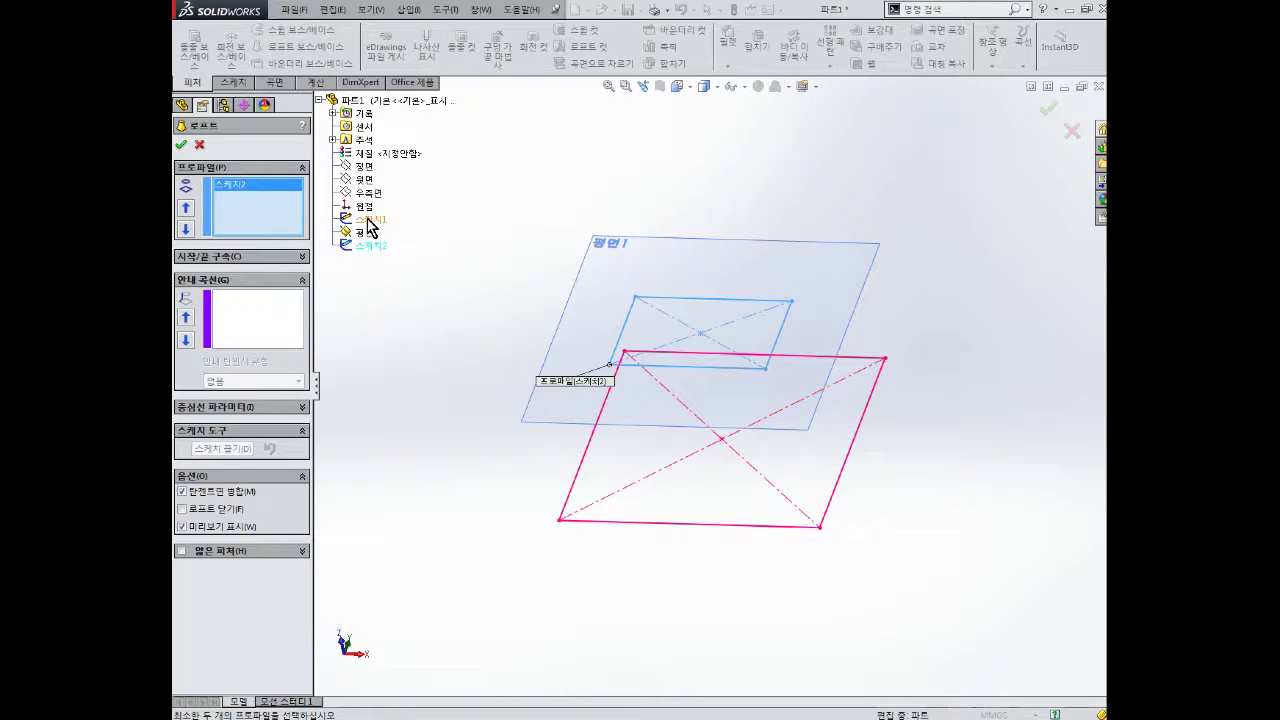
{"action": "left_click", "coordinate": [368, 221]}
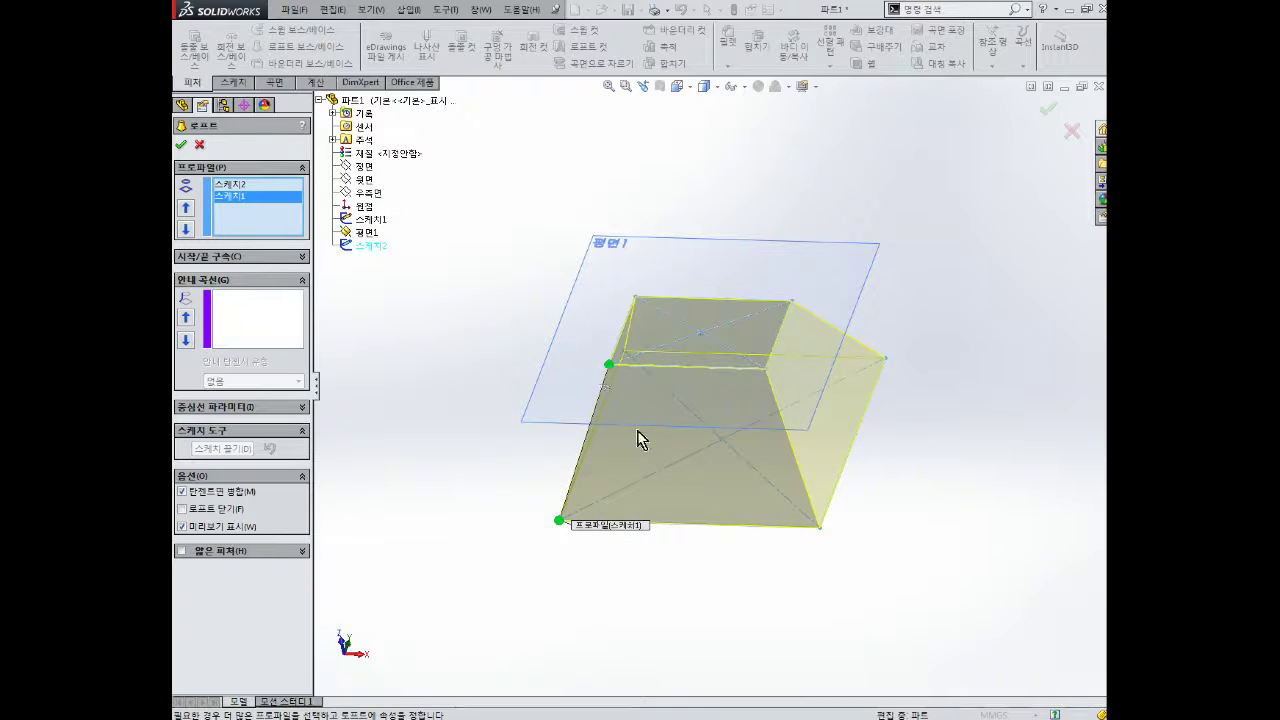
{"action": "scroll", "coordinate": [640, 390], "scroll_direction": "up", "scroll_amount": 2}
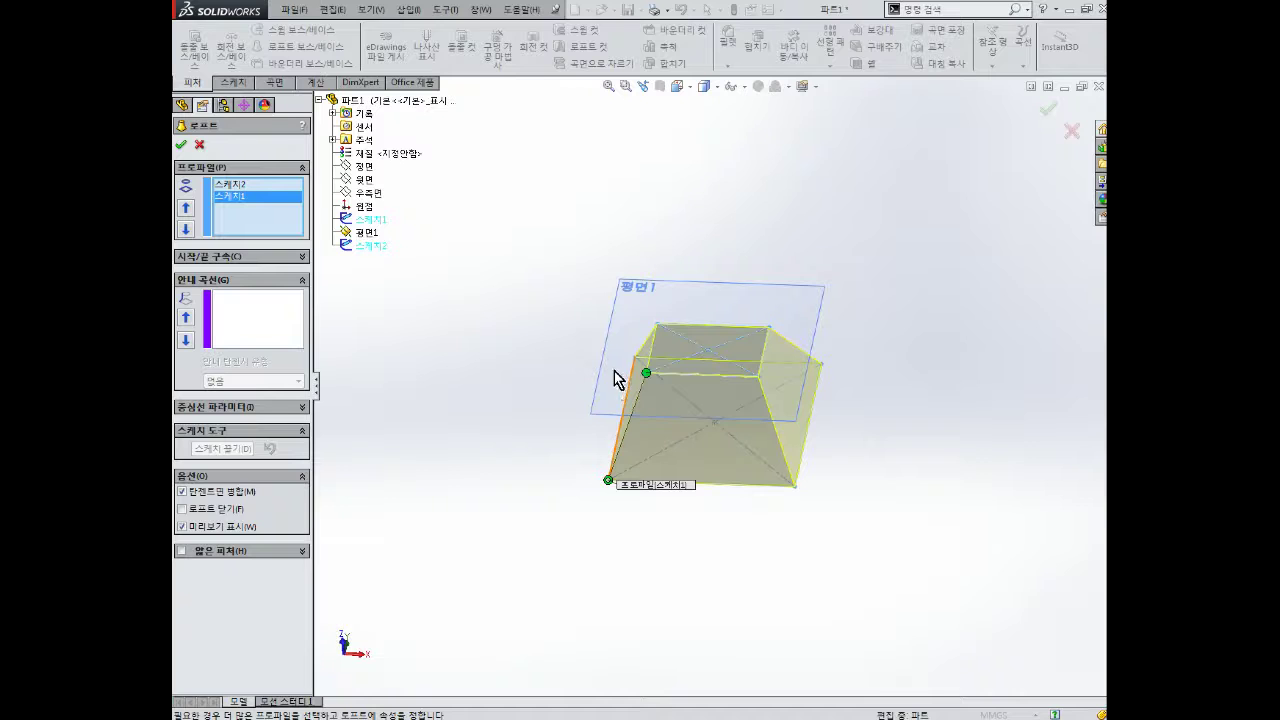
{"action": "key", "text": "Escape"}
{"action": "middle_click_drag", "start_coordinate": [694, 428], "coordinate": [771, 394]}
{"action": "scroll", "coordinate": [780, 400], "scroll_direction": "down", "scroll_amount": 2}
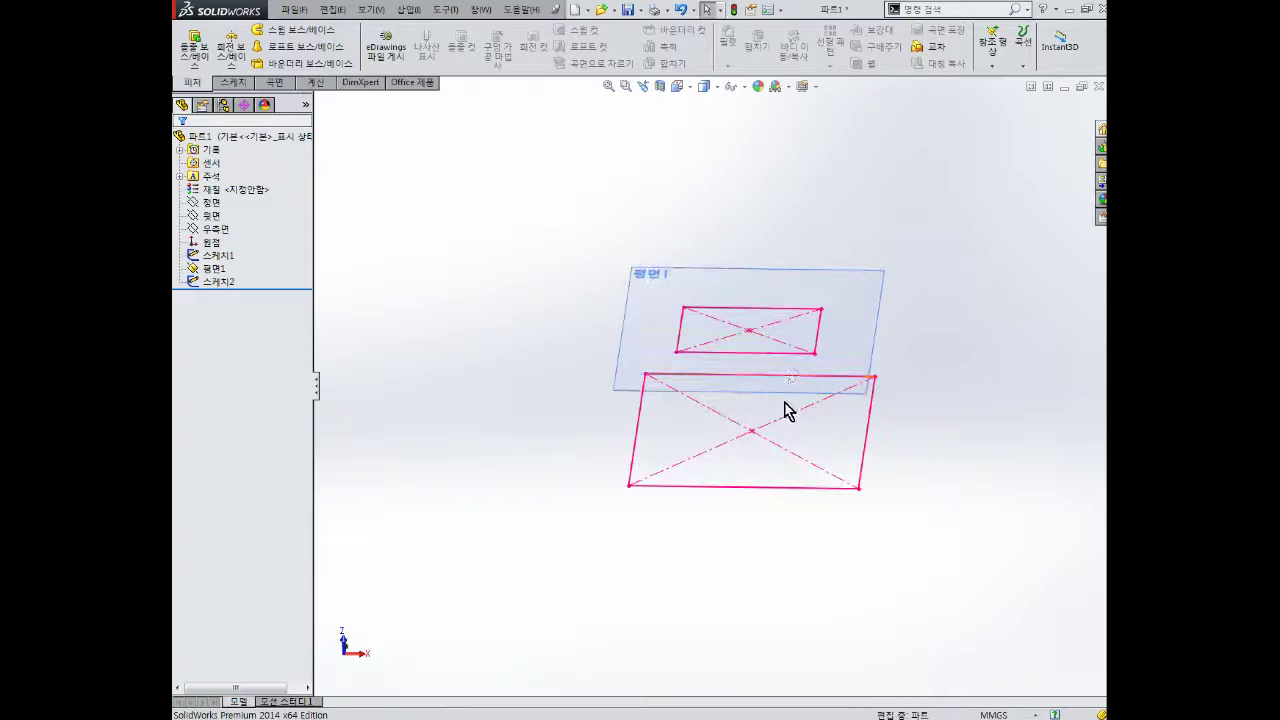
Step: Loft the 60×40 rectangle to the 100×100 square, creating solid 로프트1
{"action": "left_click", "coordinate": [303, 47]}
{"action": "scroll", "coordinate": [845, 430], "scroll_direction": "down", "scroll_amount": 1}
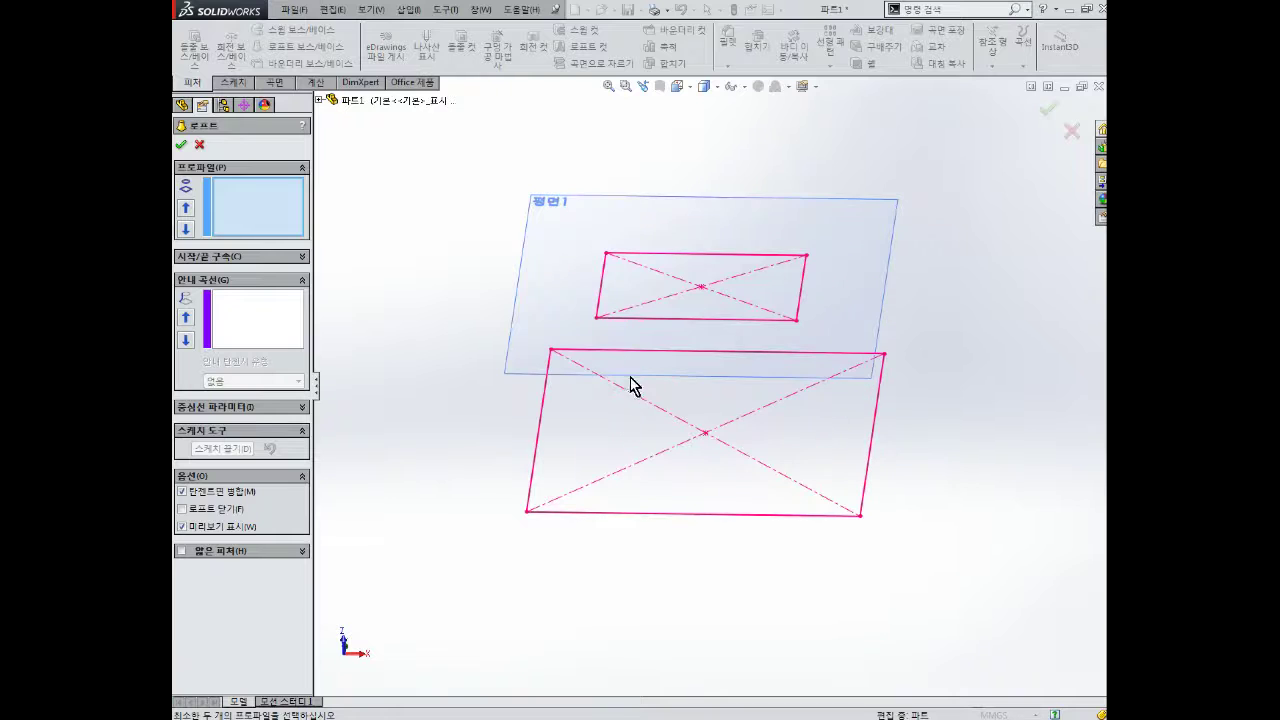
{"action": "left_click", "coordinate": [618, 320]}
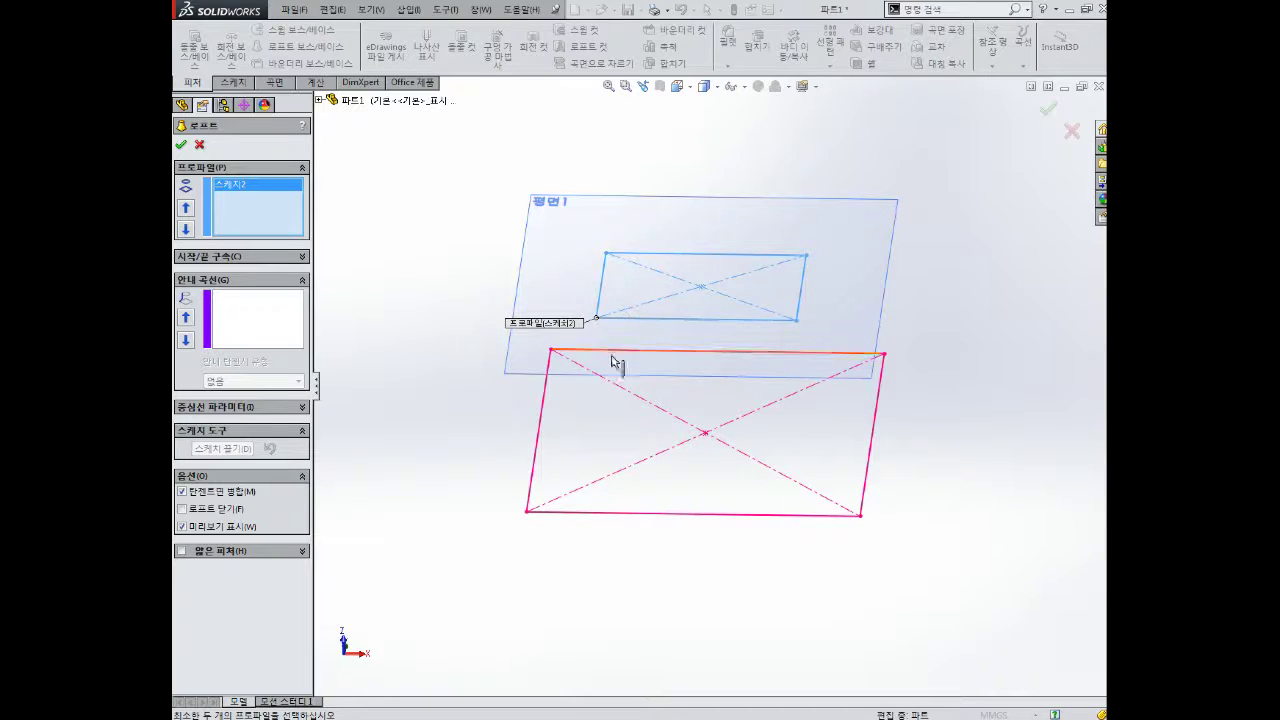
{"action": "left_click", "coordinate": [575, 515]}
{"action": "mouse_move", "coordinate": [632, 437]}
{"action": "middle_mouse_down"}
{"action": "mouse_move", "coordinate": [806, 368]}
{"action": "mouse_move", "coordinate": [674, 340]}
{"action": "mouse_move", "coordinate": [694, 346]}
{"action": "mouse_move", "coordinate": [659, 374]}
{"action": "mouse_move", "coordinate": [640, 362]}
{"action": "middle_mouse_up"}
{"action": "left_click", "coordinate": [181, 146]}
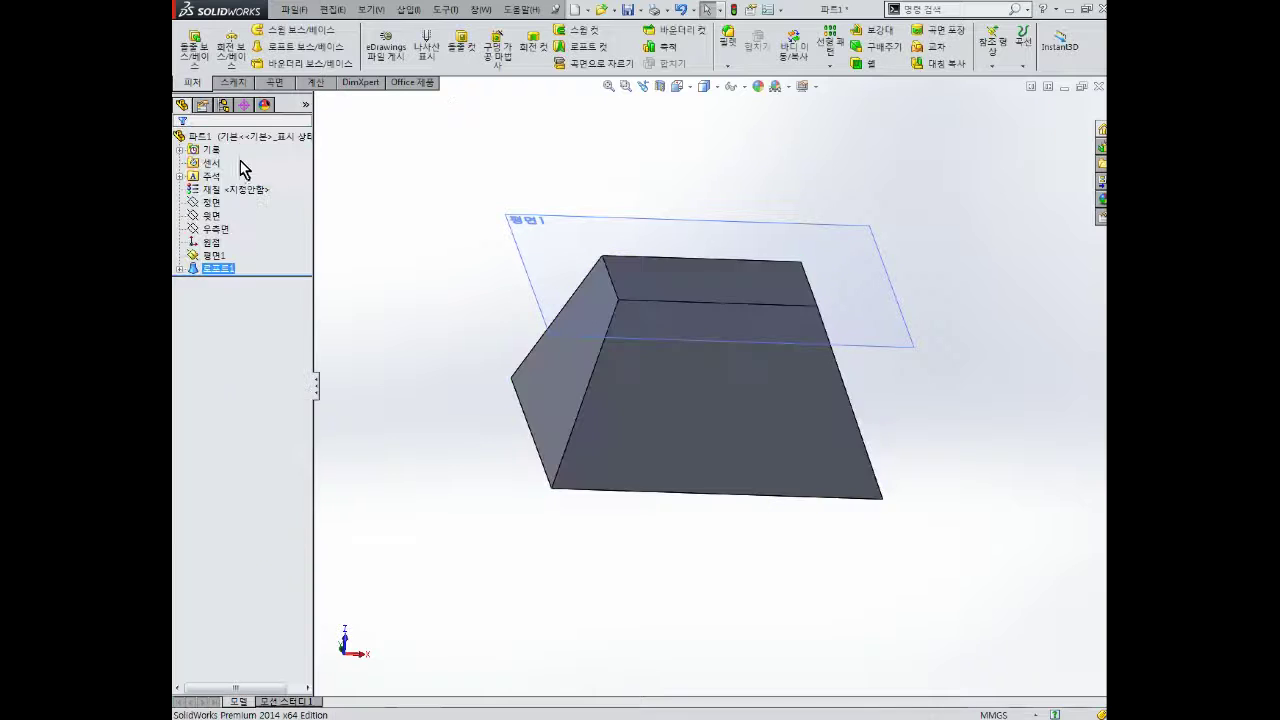
{"action": "middle_click_drag", "start_coordinate": [477, 309], "coordinate": [535, 231]}
{"action": "middle_click_drag", "start_coordinate": [525, 193], "coordinate": [575, 310]}
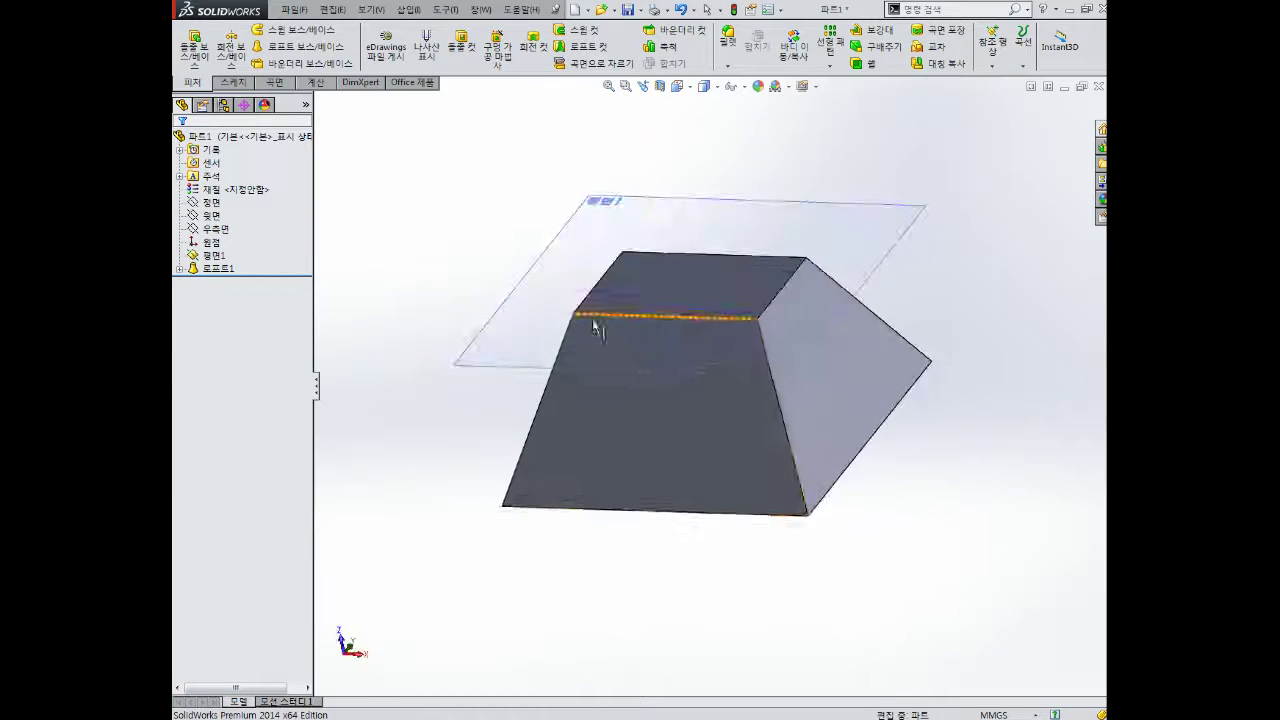
{"action": "key", "text": "ctrl+8"}
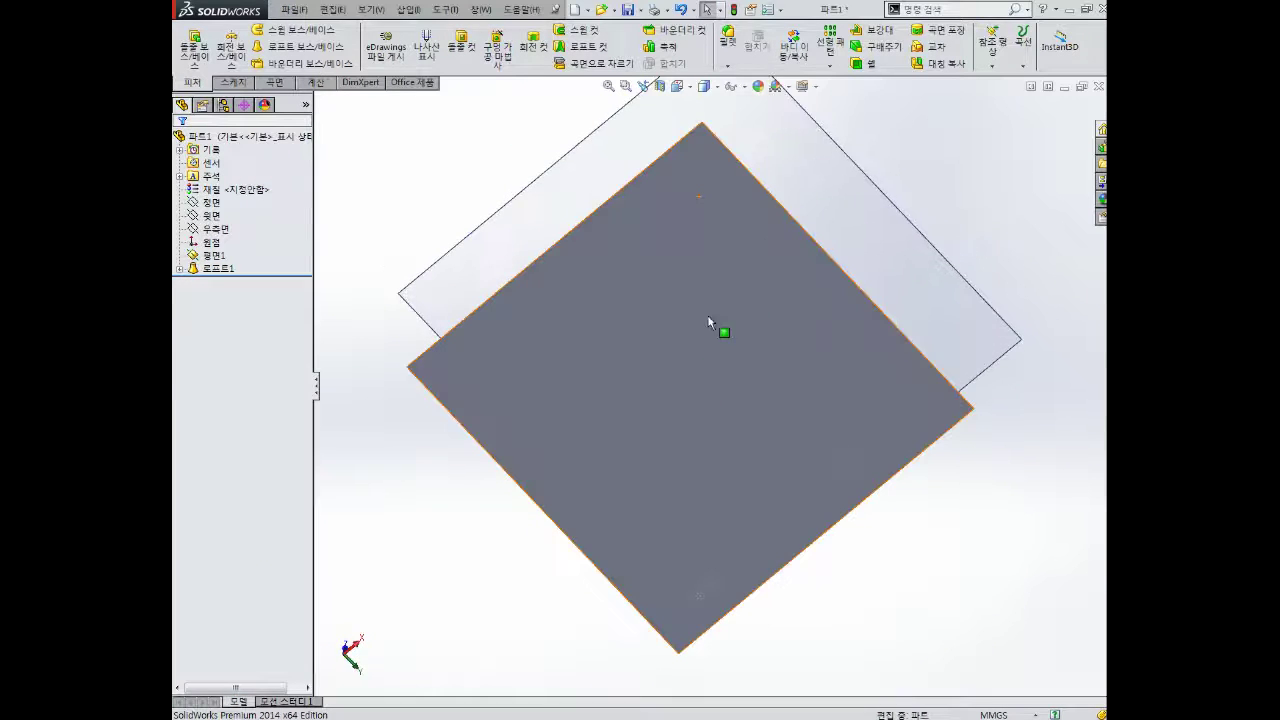
{"action": "key", "text": "ctrl+shift+z"}
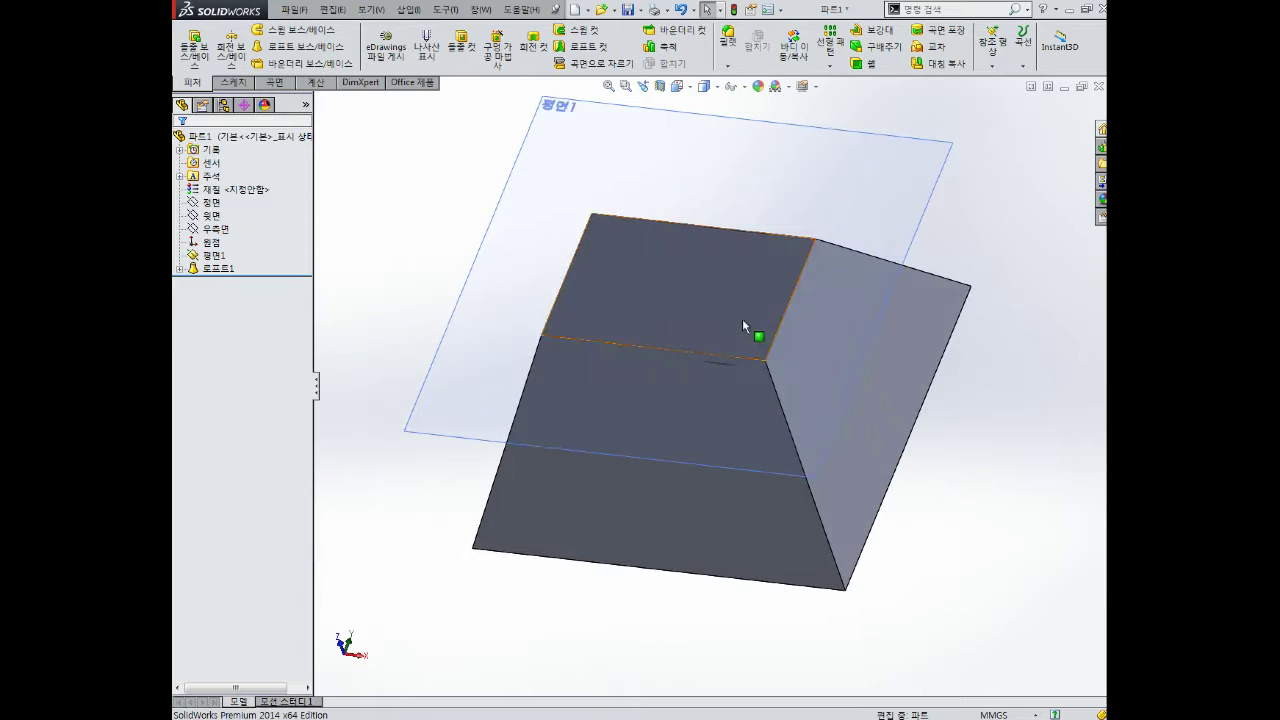
{"action": "left_click", "coordinate": [697, 289]}
{"action": "left_click", "coordinate": [988, 283]}
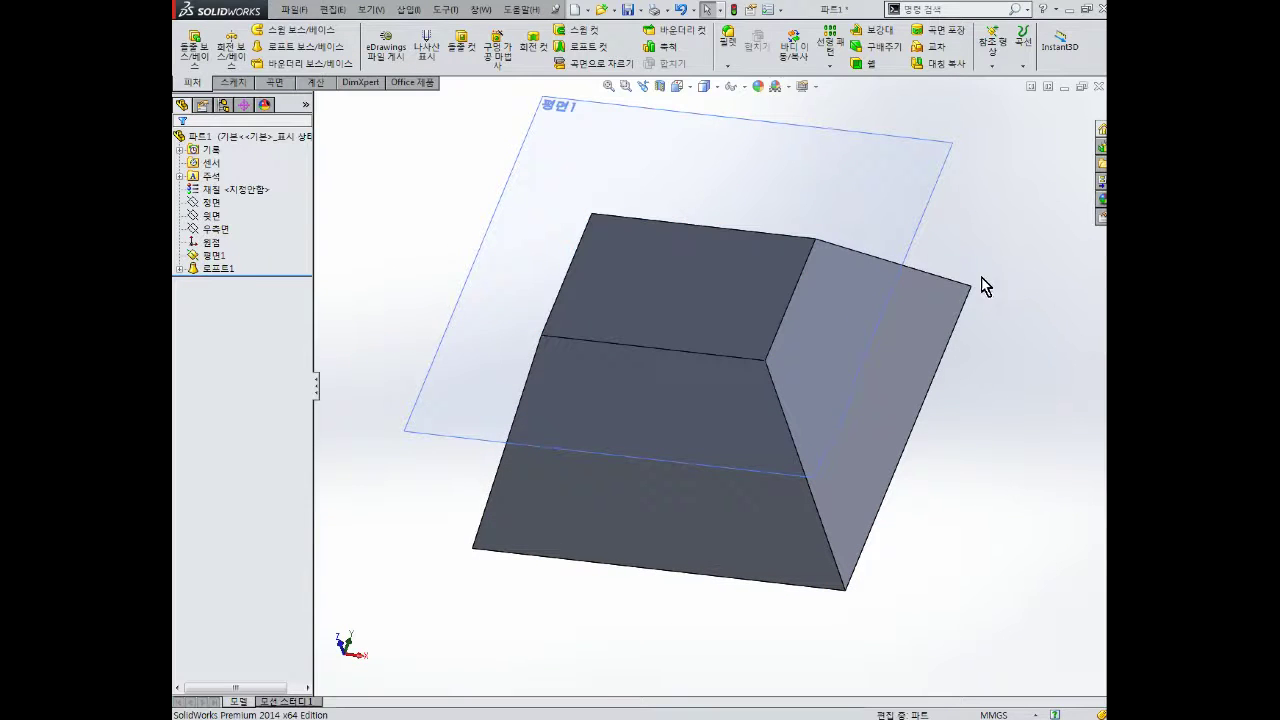
{"action": "left_click", "coordinate": [663, 366]}
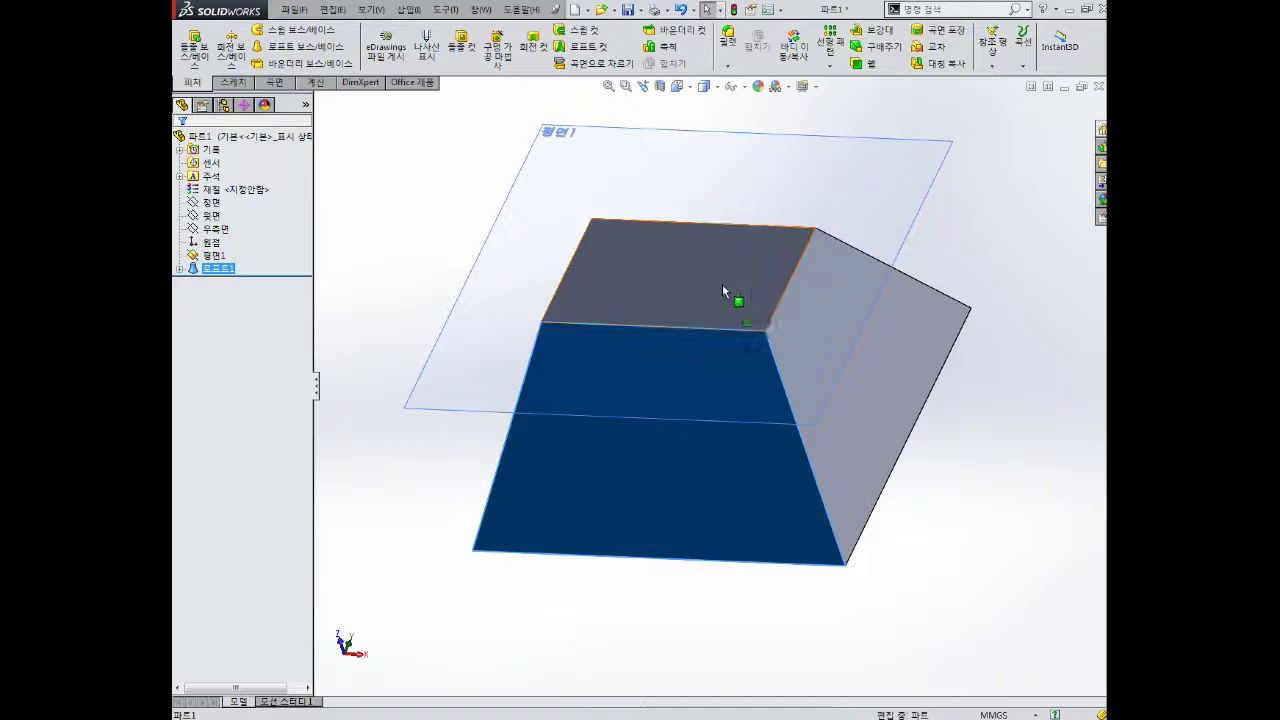
{"action": "double_click", "coordinate": [697, 262]}
{"action": "mouse_move", "coordinate": [697, 257]}
{"action": "middle_mouse_down"}
{"action": "mouse_move", "coordinate": [787, 316]}
{"action": "mouse_move", "coordinate": [723, 297]}
{"action": "middle_mouse_up"}
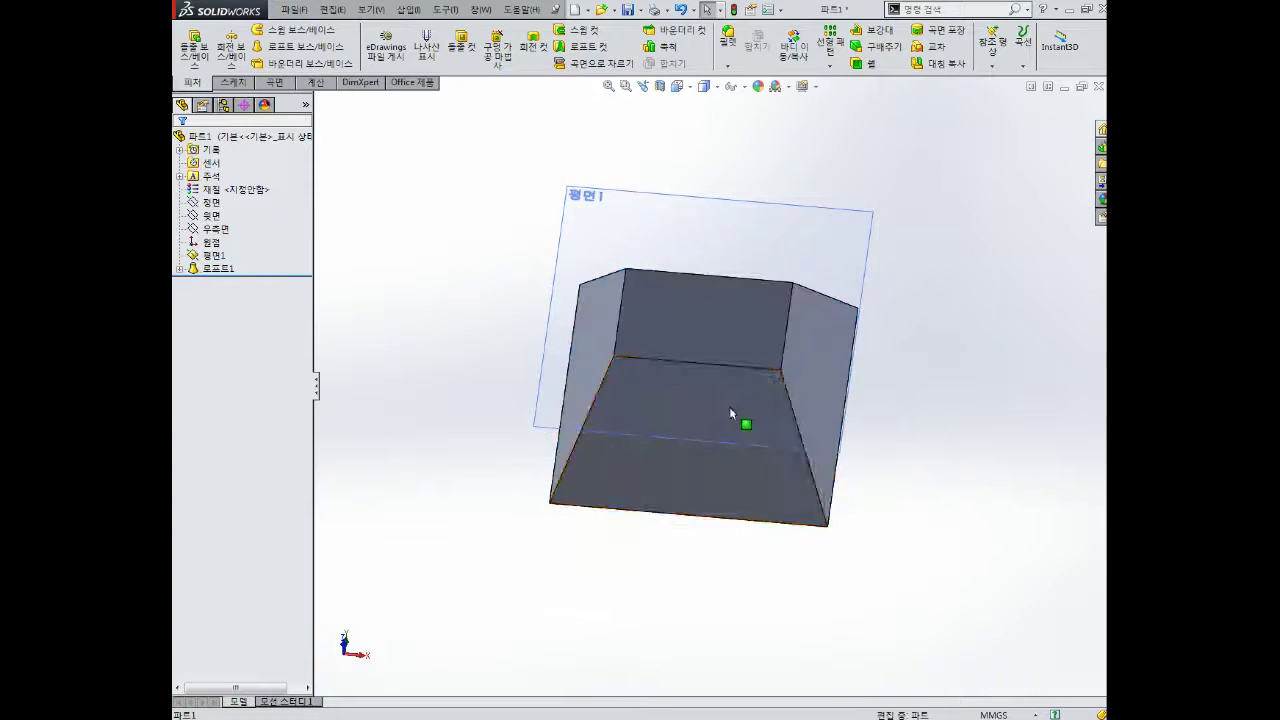
{"action": "double_click", "coordinate": [724, 293]}
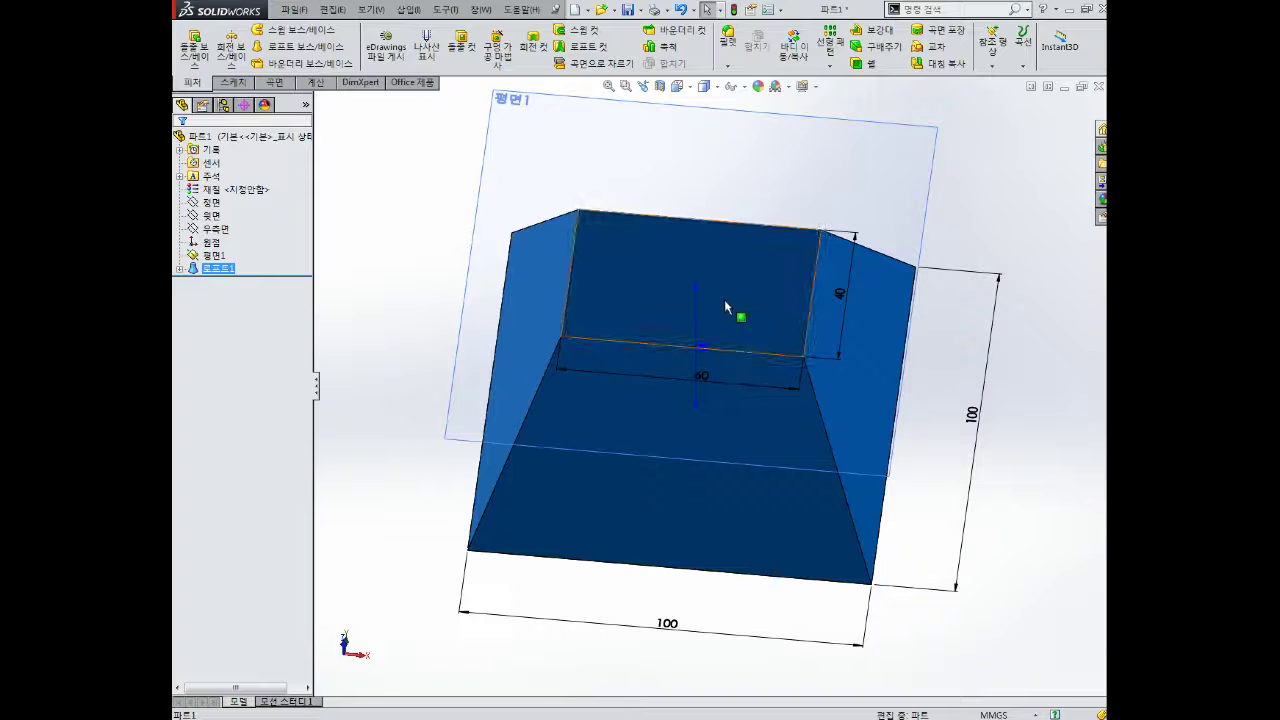